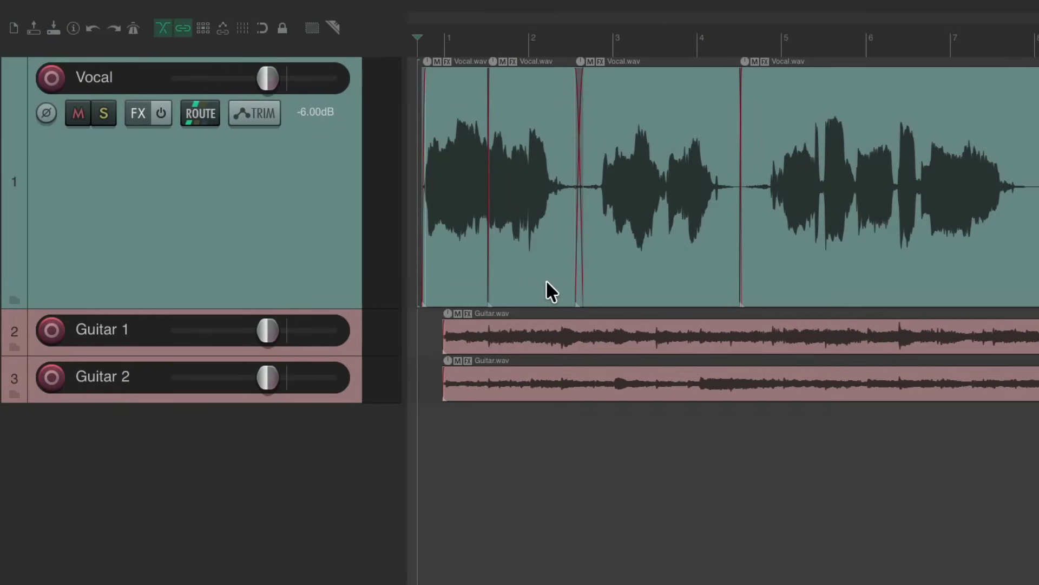
Select the Vocal track and show its Volume envelope lane with the V shortcut
click(319, 200)
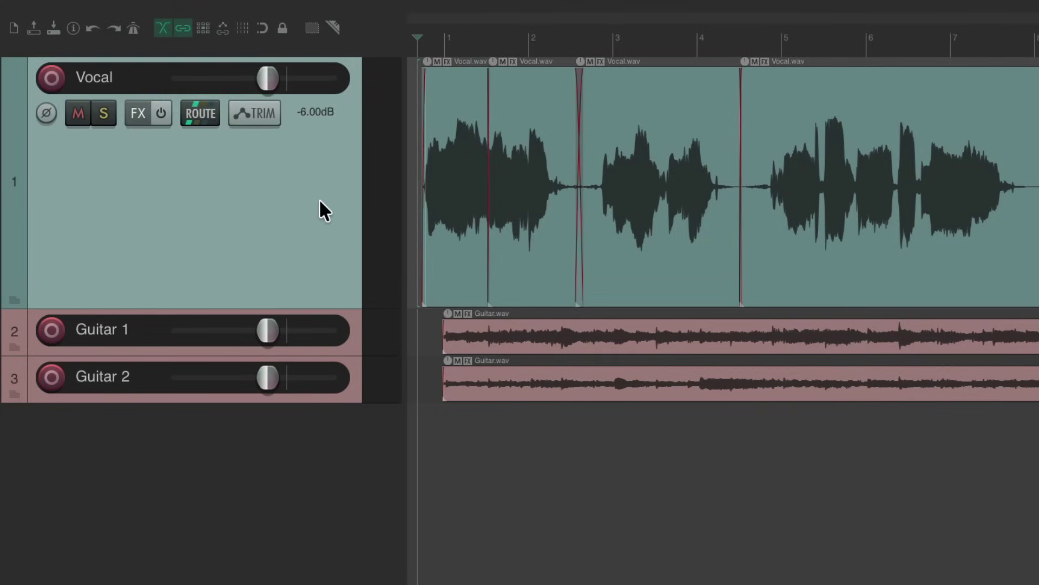
key(v)
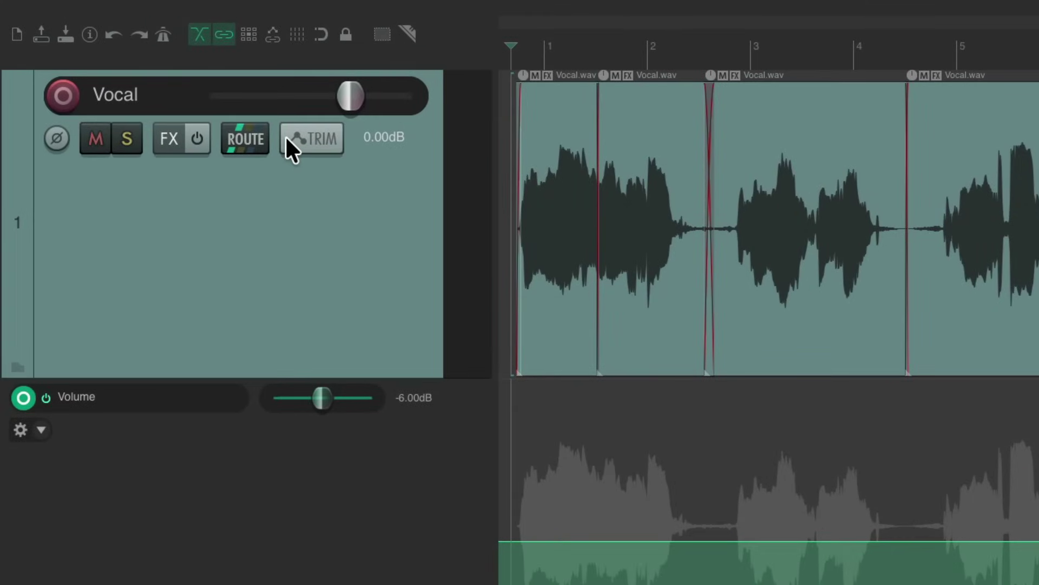
Put the Vocal track in Write mode and ride its fader during playback, writing points to bar 7.5
click(288, 141)
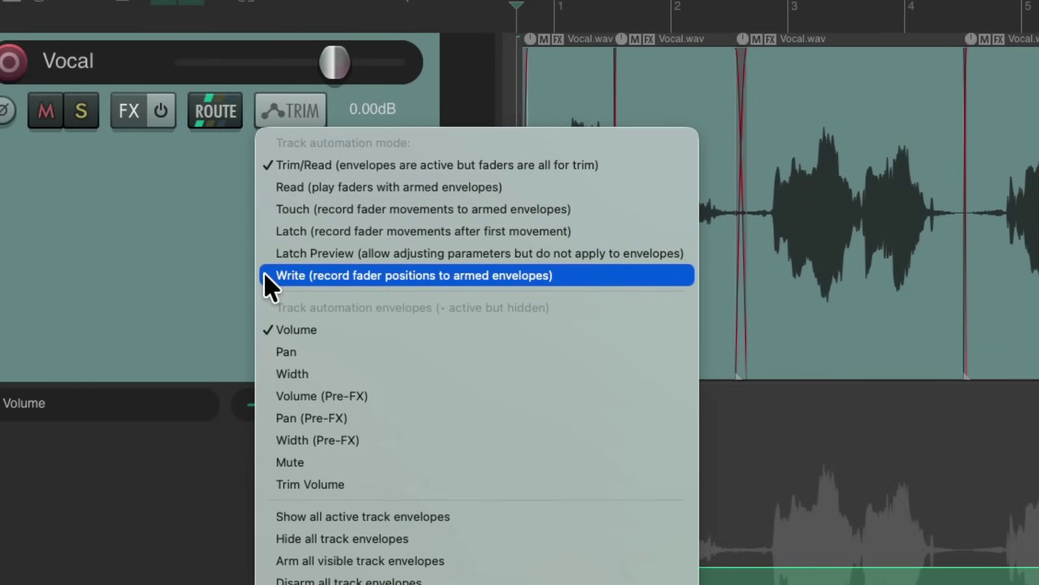
click(264, 273)
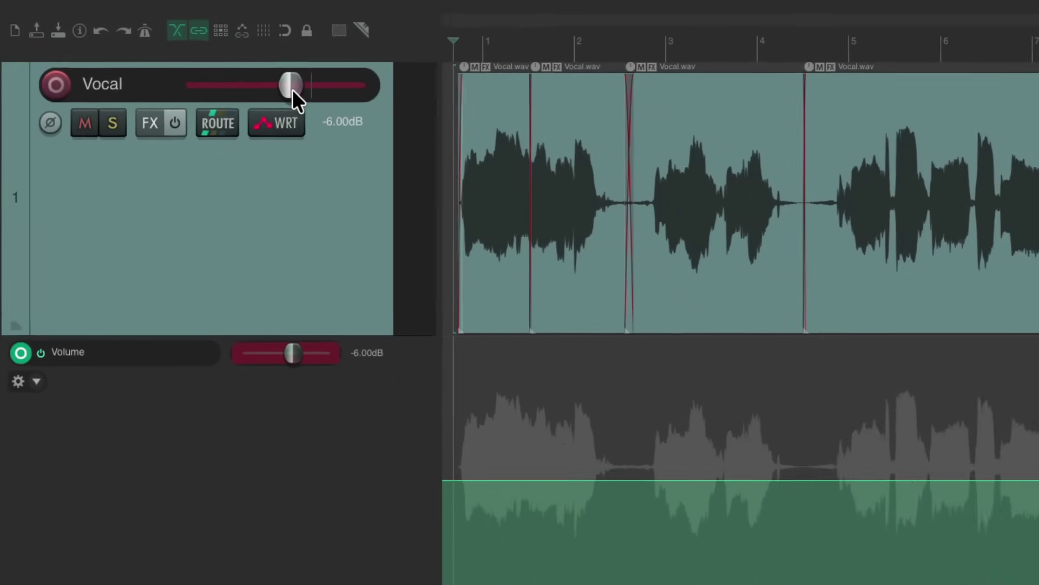
key(space)
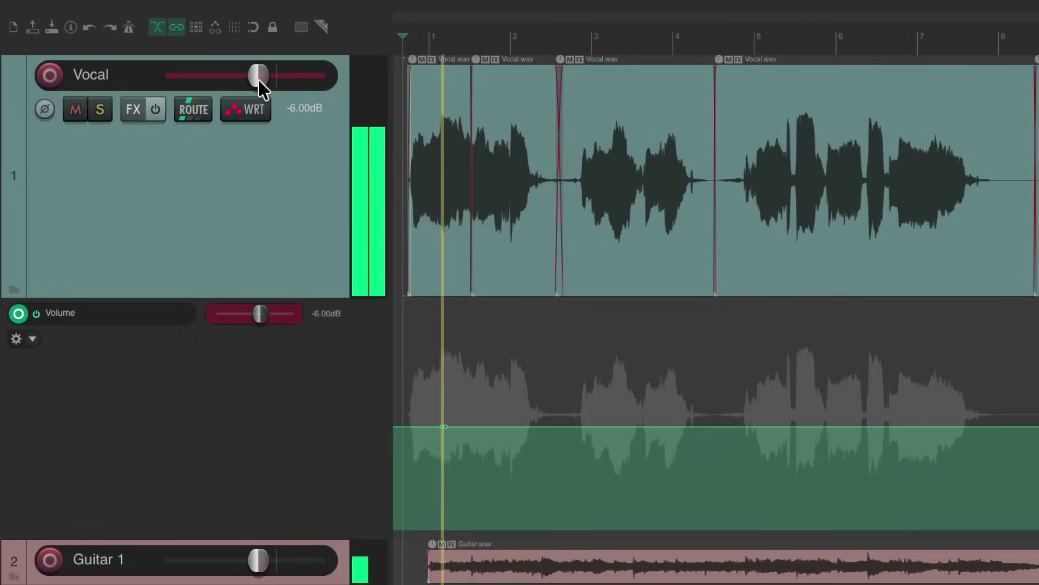
drag(258, 79, 261, 80)
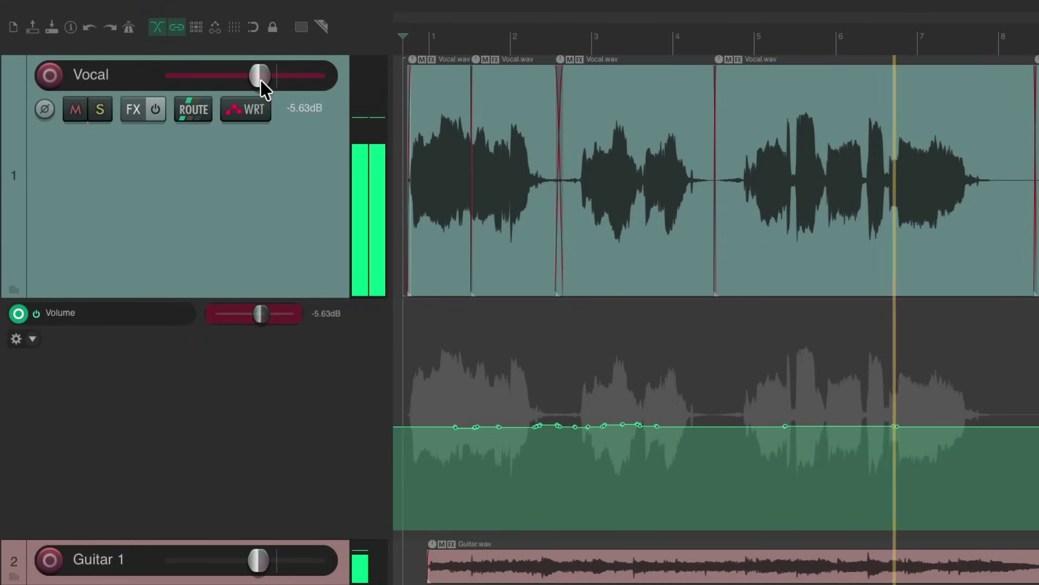
drag(260, 80, 260, 79)
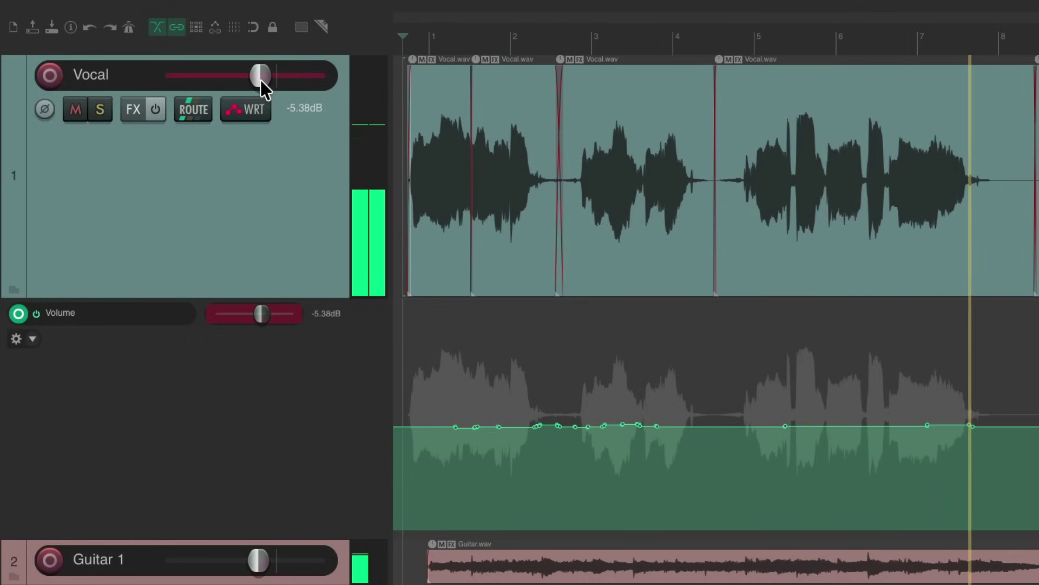
Stop playback, switch the Vocal track to Read mode, and play back the written volume envelope
key(space)
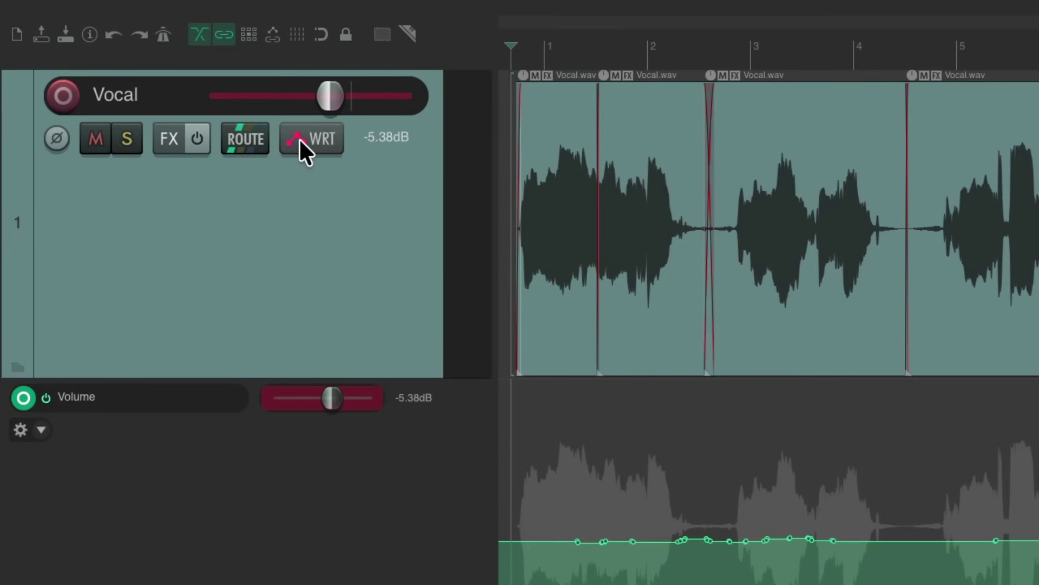
click(235, 111)
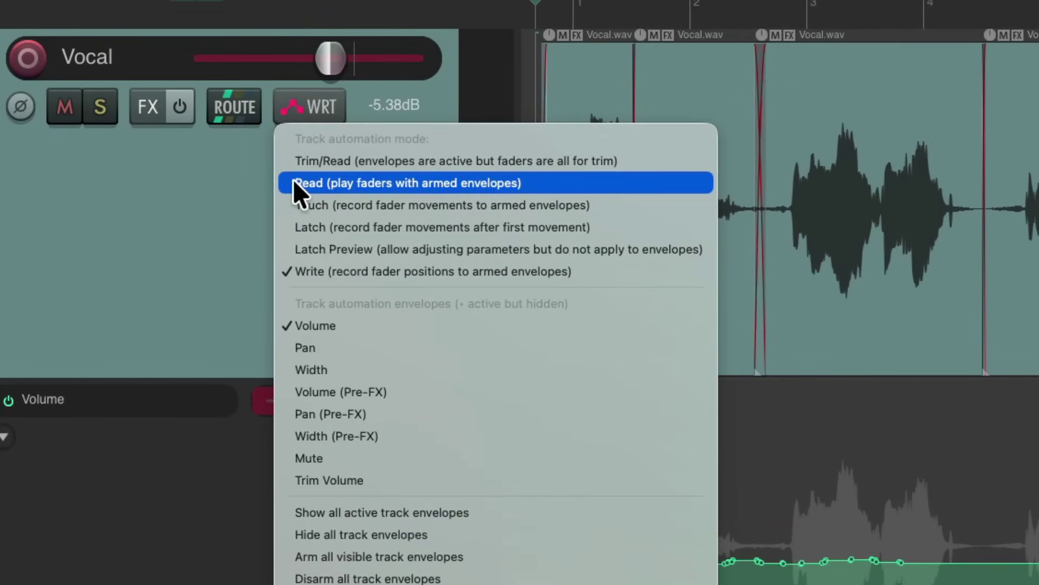
click(295, 183)
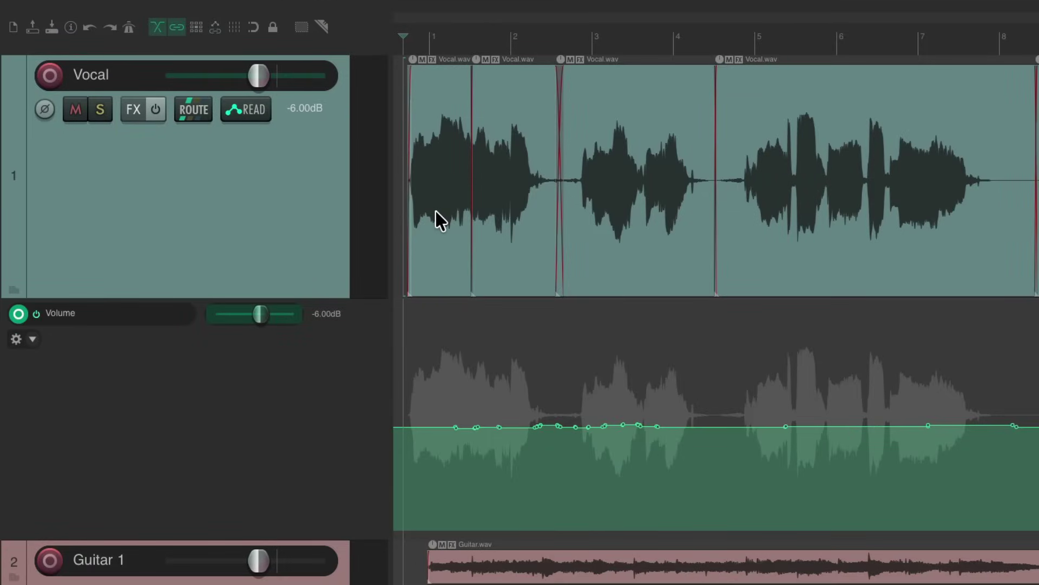
key(space)
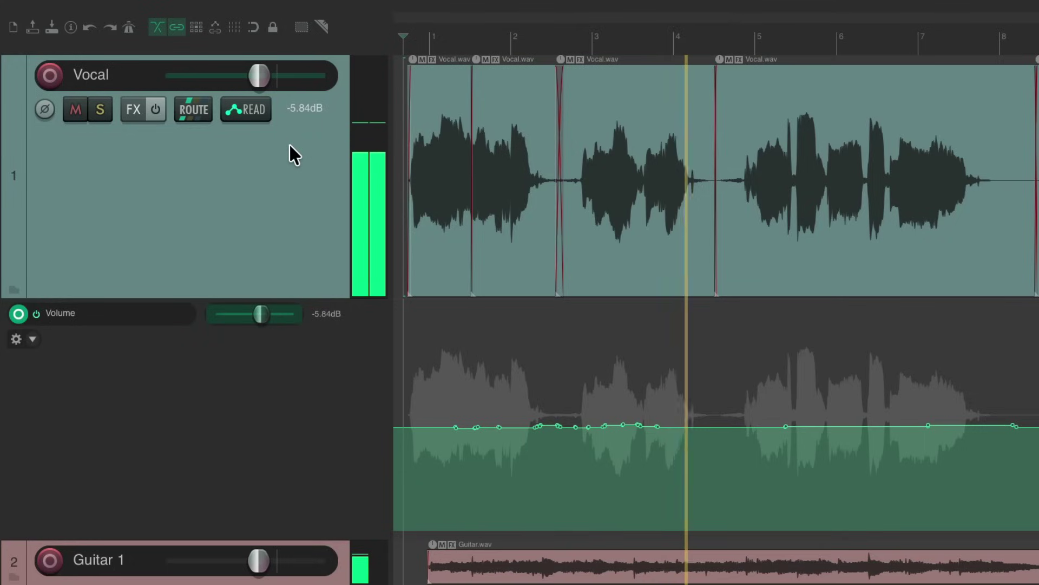
Switch the Vocal track to Touch mode and nudge the fader during playback to write touch points
key(space)
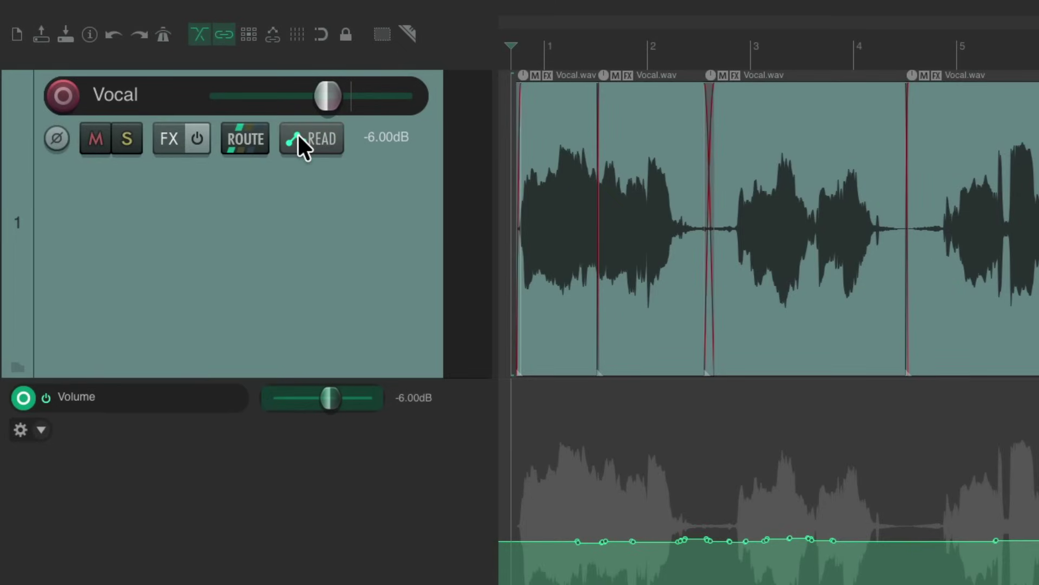
click(234, 109)
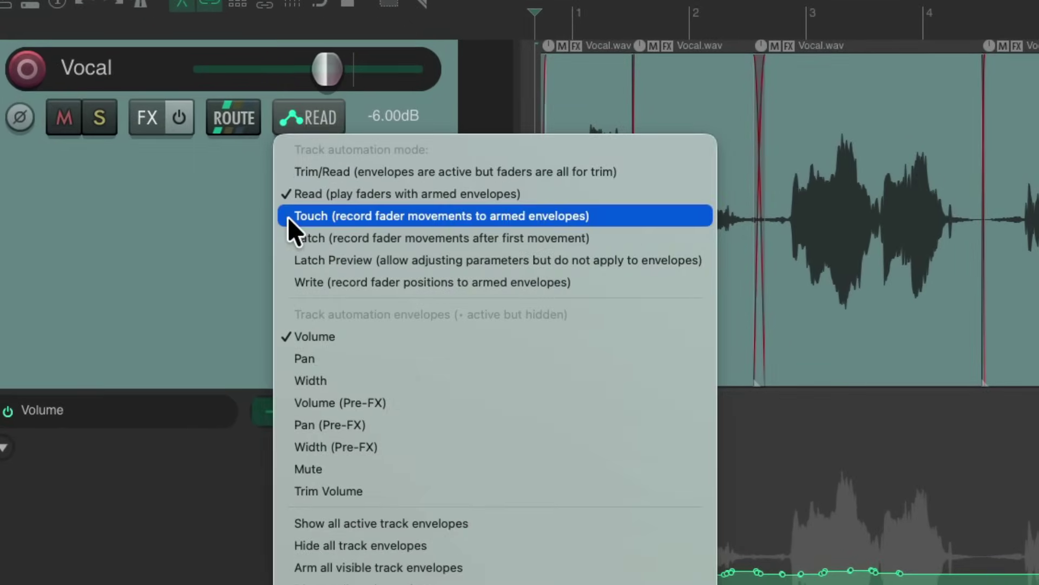
click(288, 217)
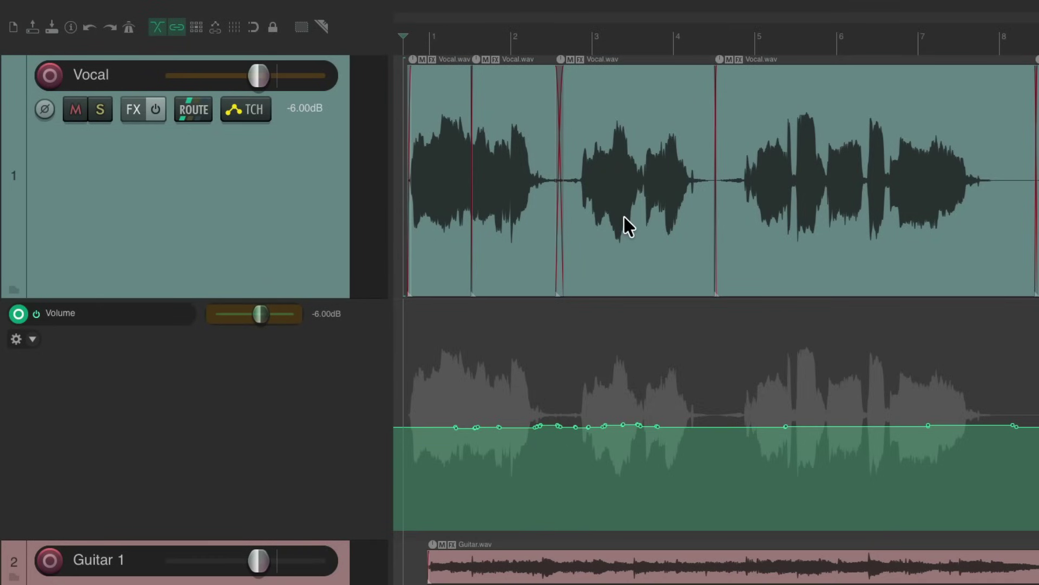
key(space)
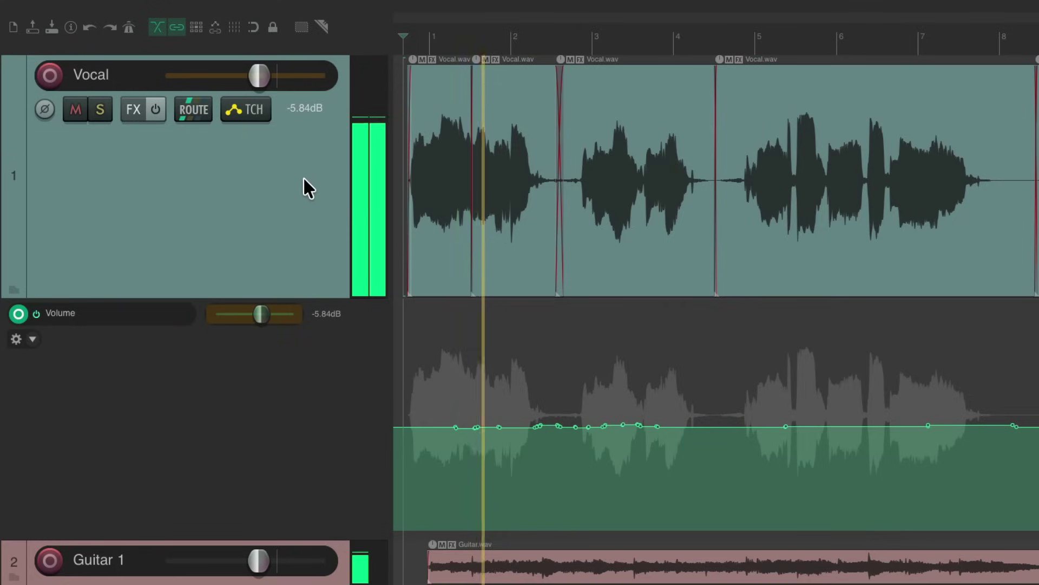
drag(259, 82, 261, 82)
key(space)
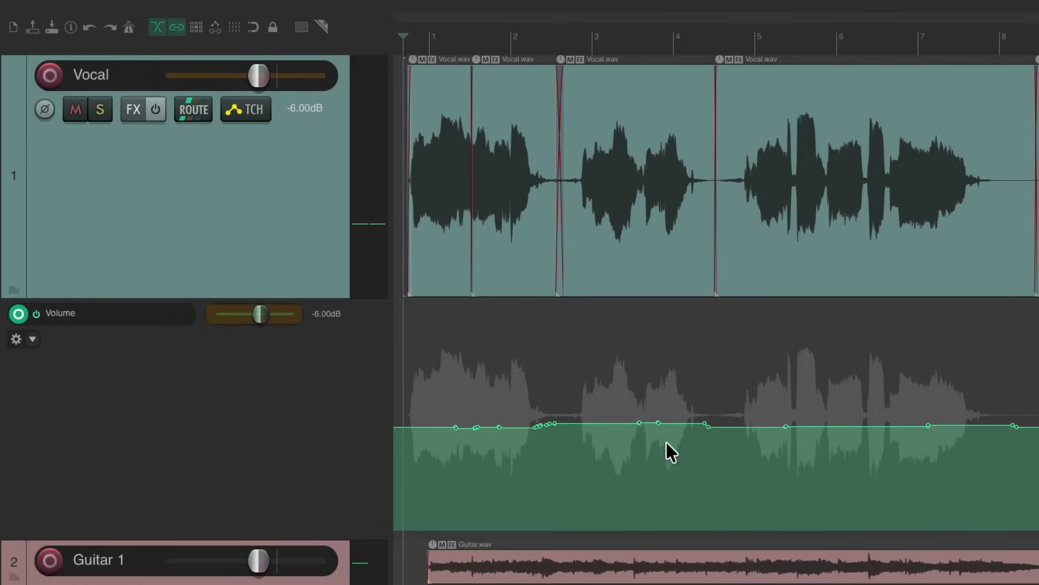
Undo the touch-recorded pass, redo it, then undo it again
key(ctrl+z)
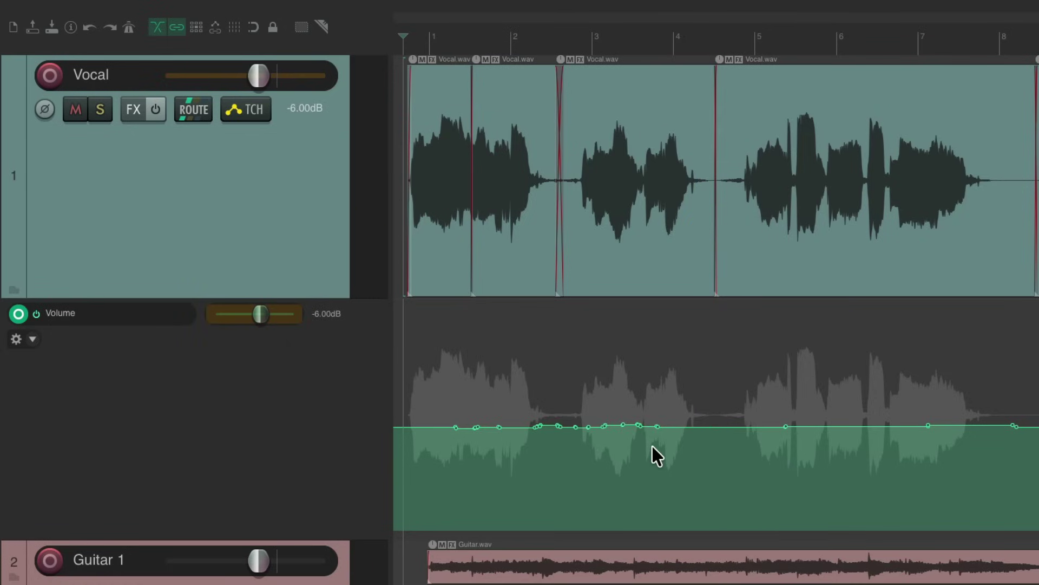
key(ctrl+shift+z)
key(ctrl+z)
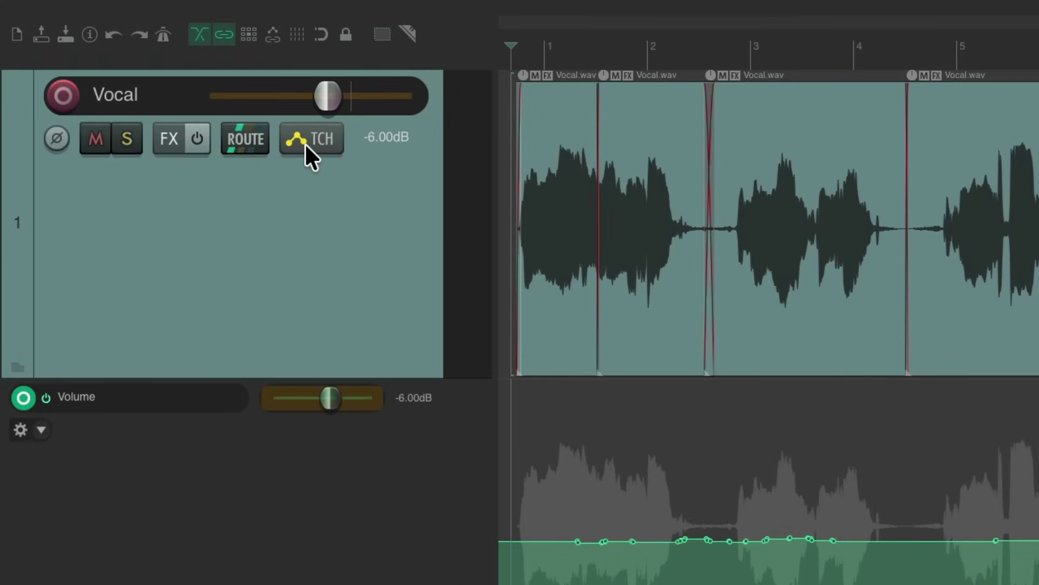
Return the Vocal track to Trim/Read mode, then reopen and dismiss the automation menu unchanged
click(235, 110)
click(297, 166)
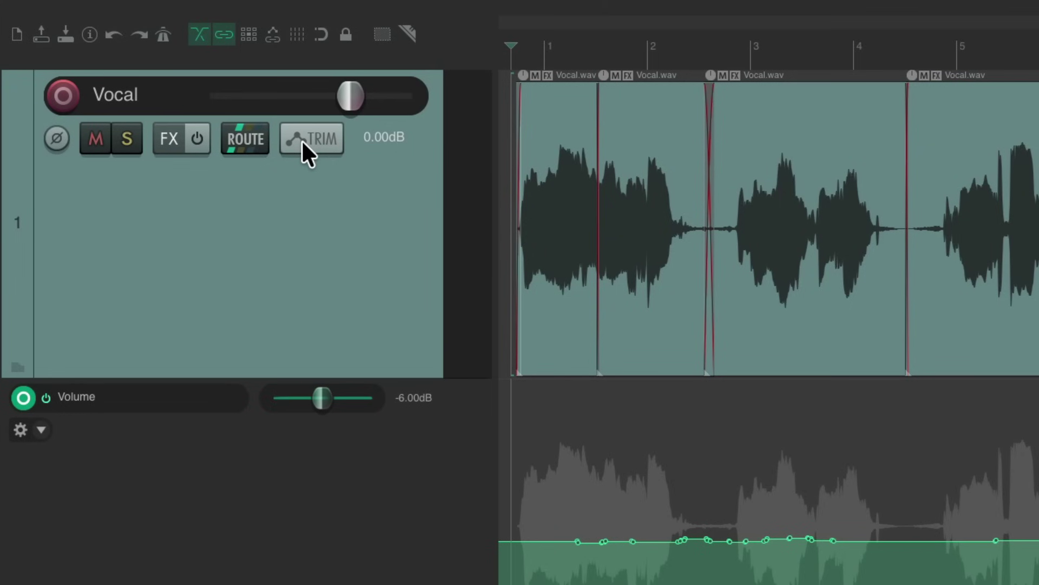
click(301, 140)
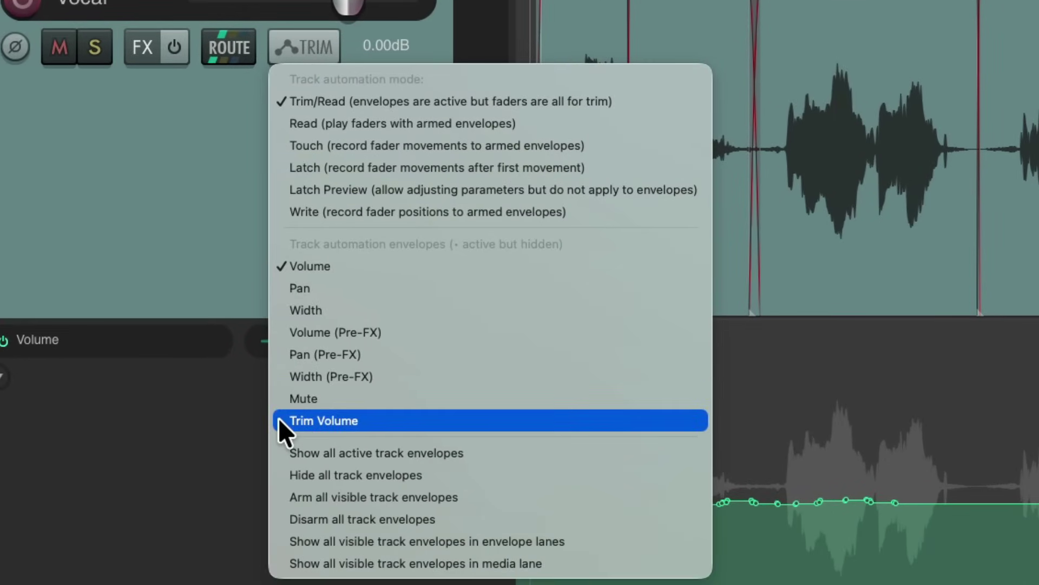
click(278, 418)
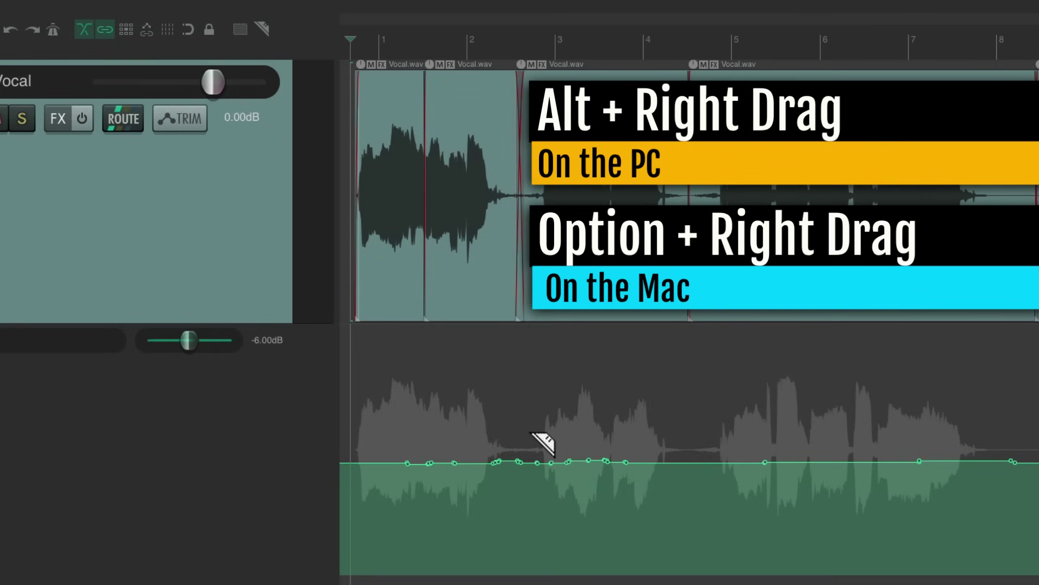
Mark a razor area over the envelope around bars 3–4.5, then clear it with Escape
drag(530, 433, 689, 431)
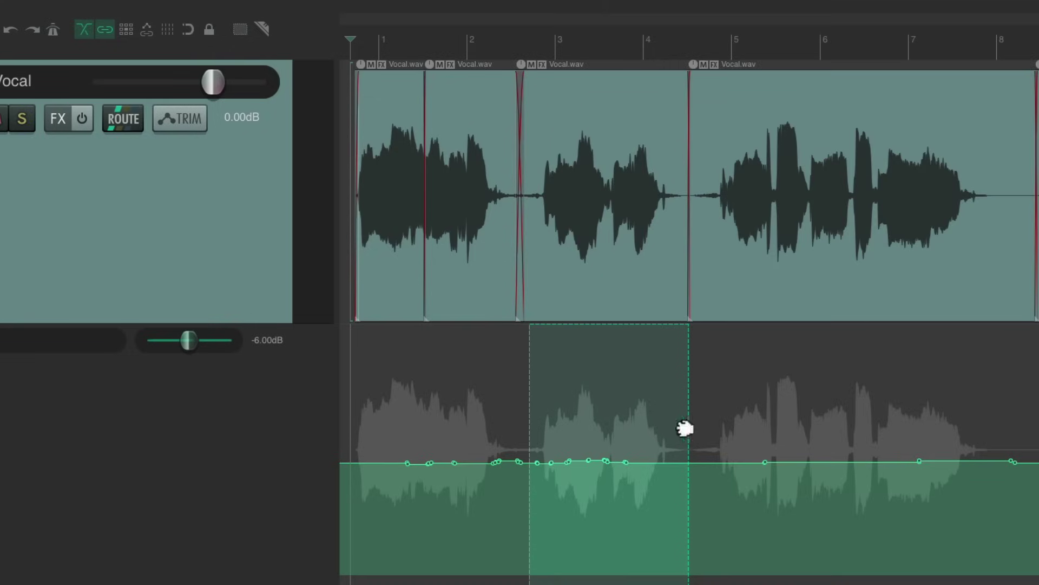
key(Escape)
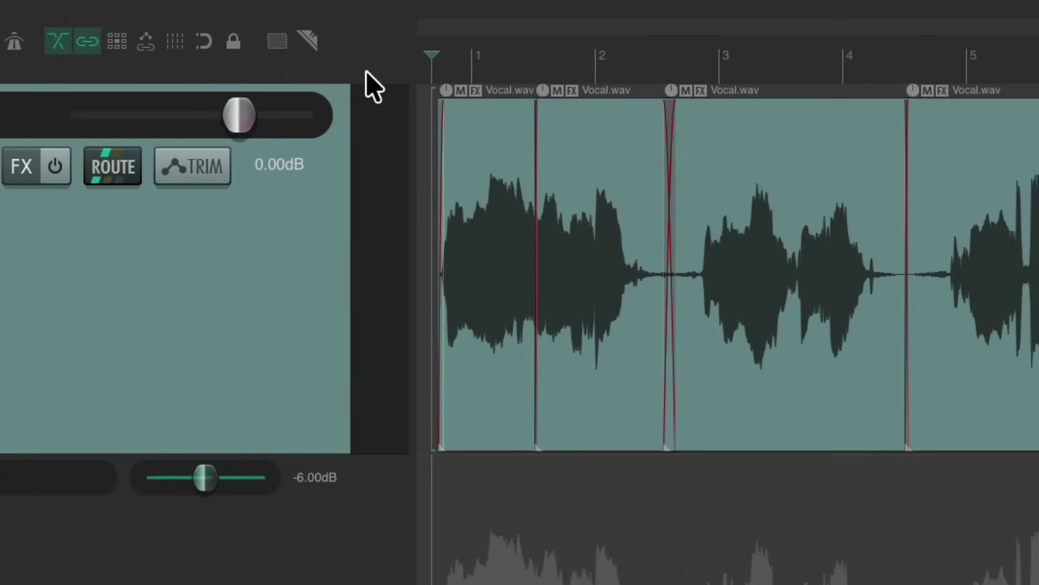
Turn on razor editing and lift the envelope across bars 3–4.5 by about 3.6 dB while auditioning
click(308, 43)
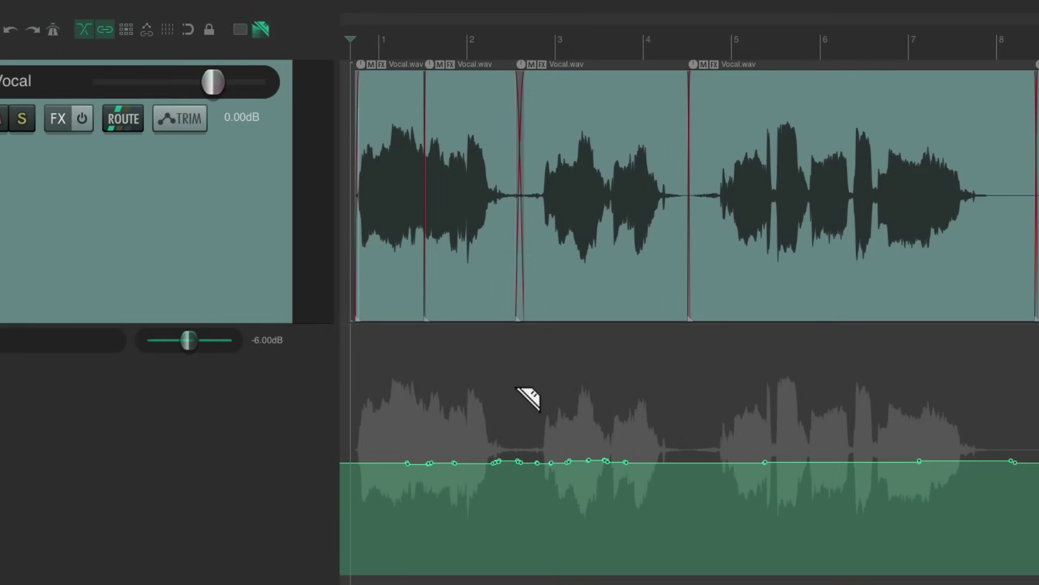
drag(520, 388, 687, 420)
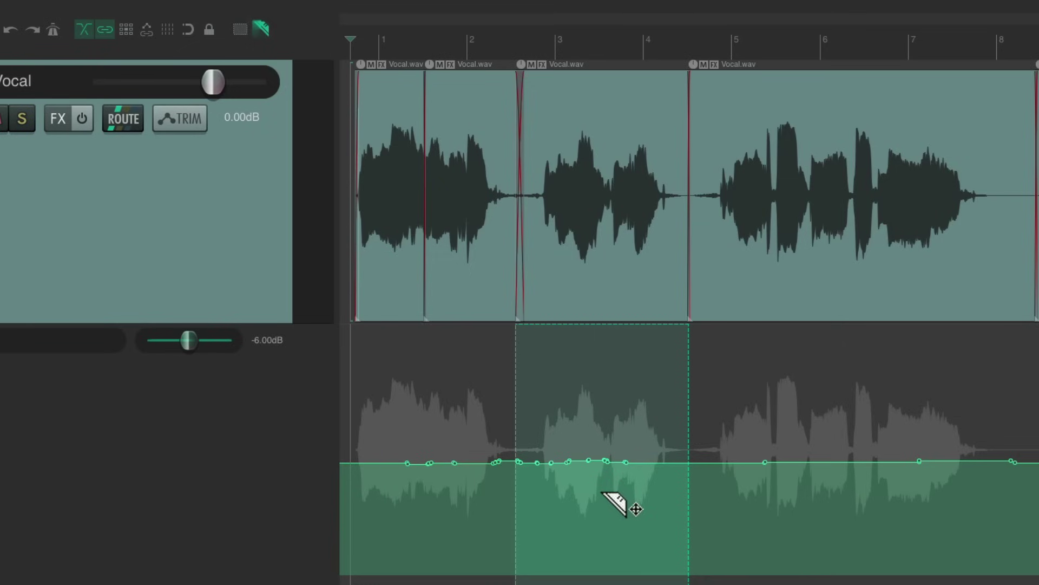
mouse_move(587, 457)
mouse_down()
mouse_move(587, 446)
mouse_move(583, 482)
mouse_move(585, 463)
mouse_up()
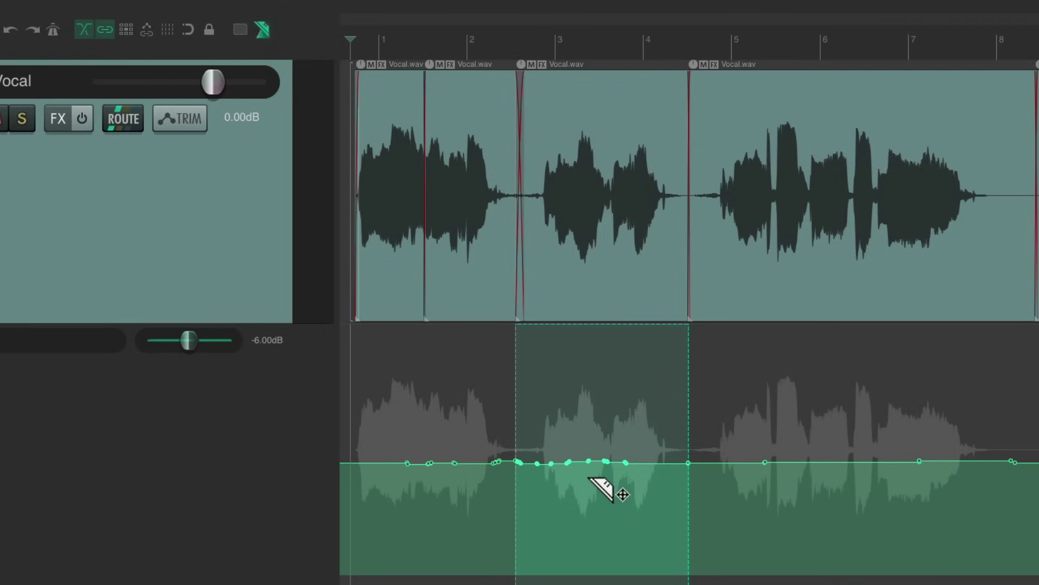
key(space)
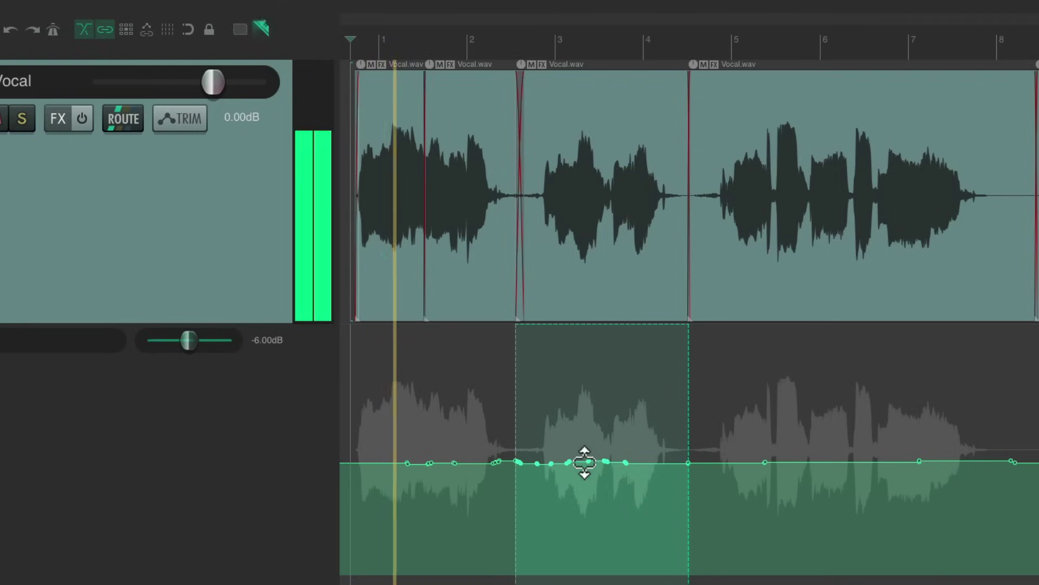
mouse_move(584, 460)
mouse_down()
mouse_move(583, 479)
mouse_move(587, 446)
mouse_move(590, 469)
mouse_up()
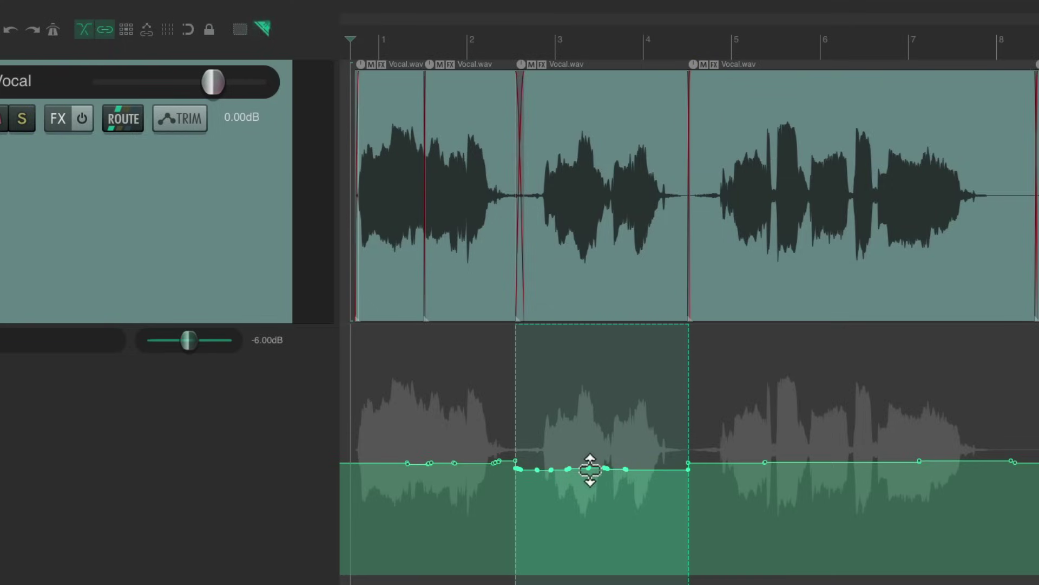
key(space)
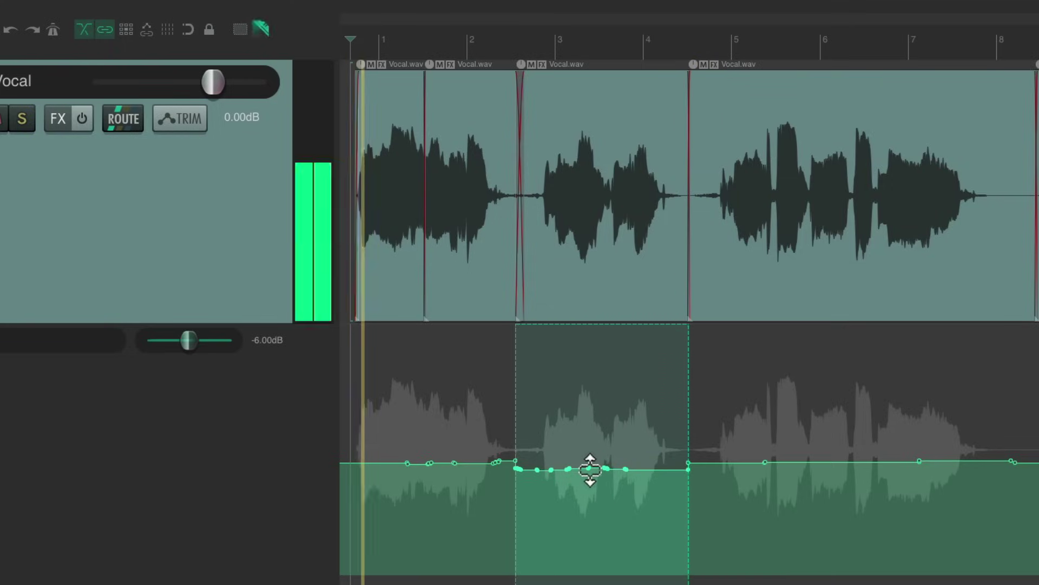
drag(590, 470, 590, 456)
key(space)
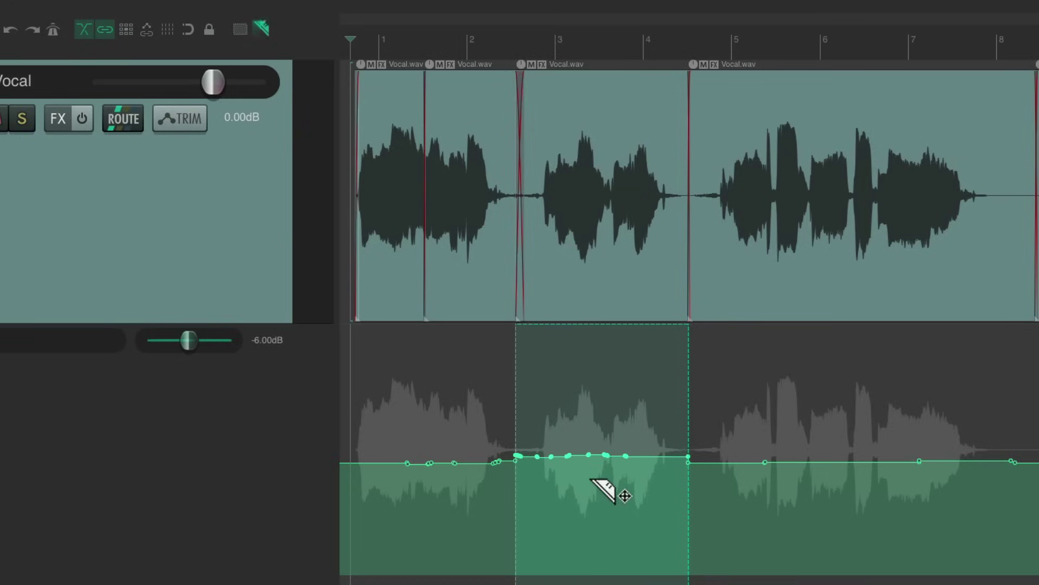
Zoom in, raise the envelope across the next phrase, and play to hear it
scroll(563, 485, up, 5)
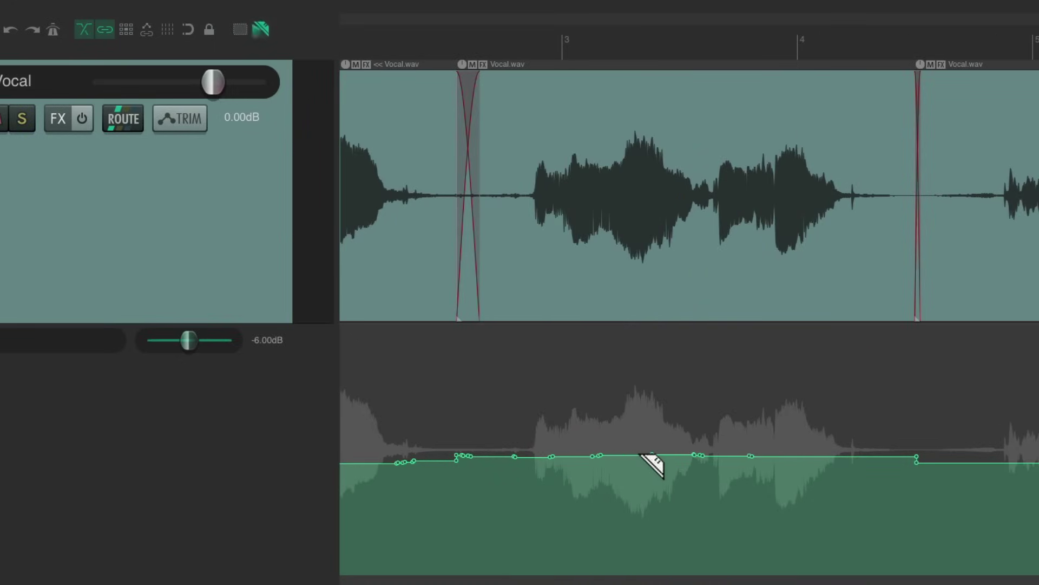
scroll(623, 493, up, 3)
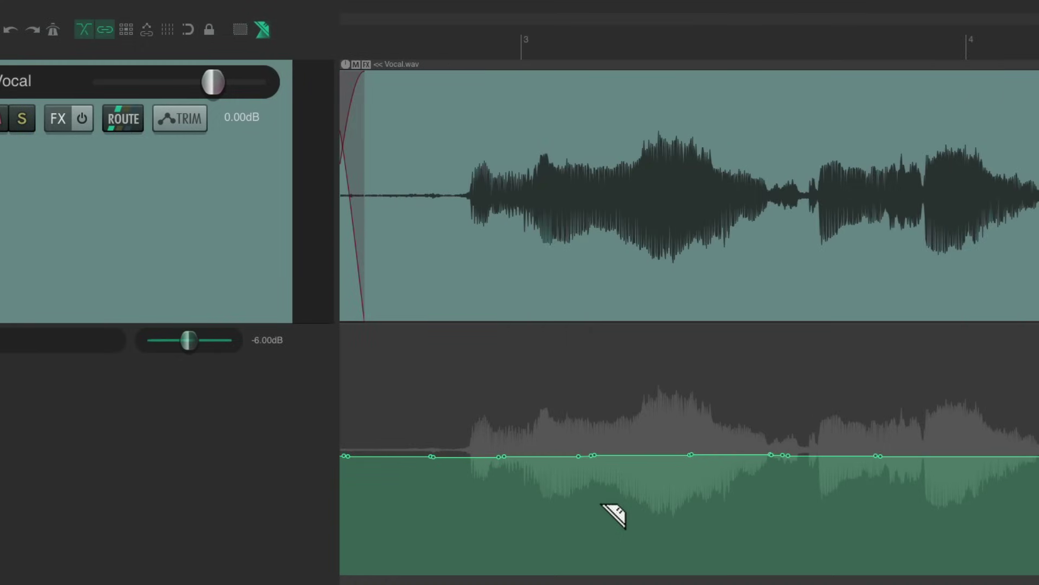
drag(452, 474, 631, 478)
drag(543, 459, 543, 450)
key(space)
key(space)
key(space)
Lower the envelope across the following two phrases, auditioning each change
key(space)
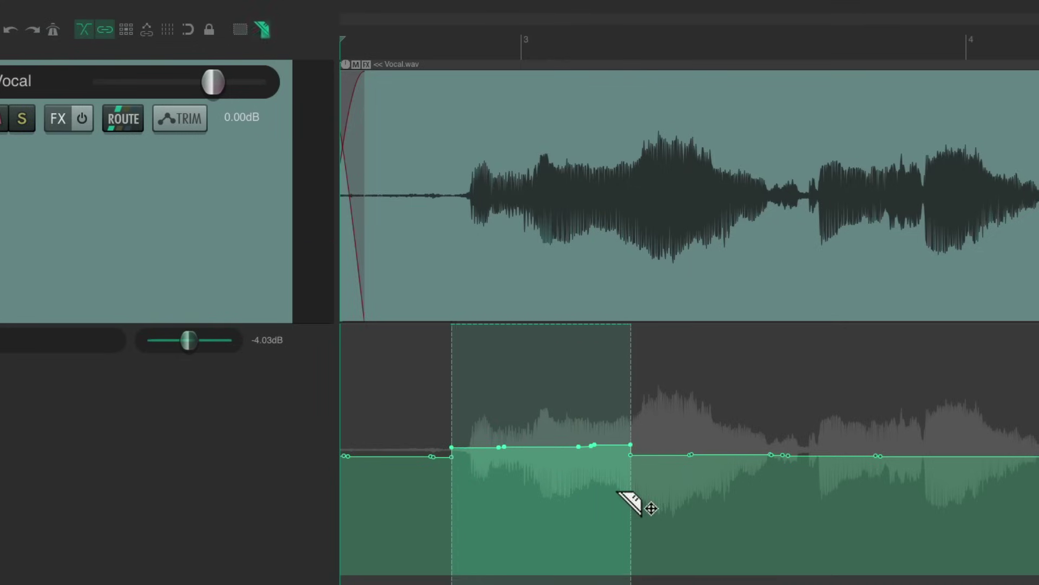
drag(769, 495, 563, 499)
drag(647, 454, 656, 462)
key(space)
drag(574, 462, 707, 470)
key(space)
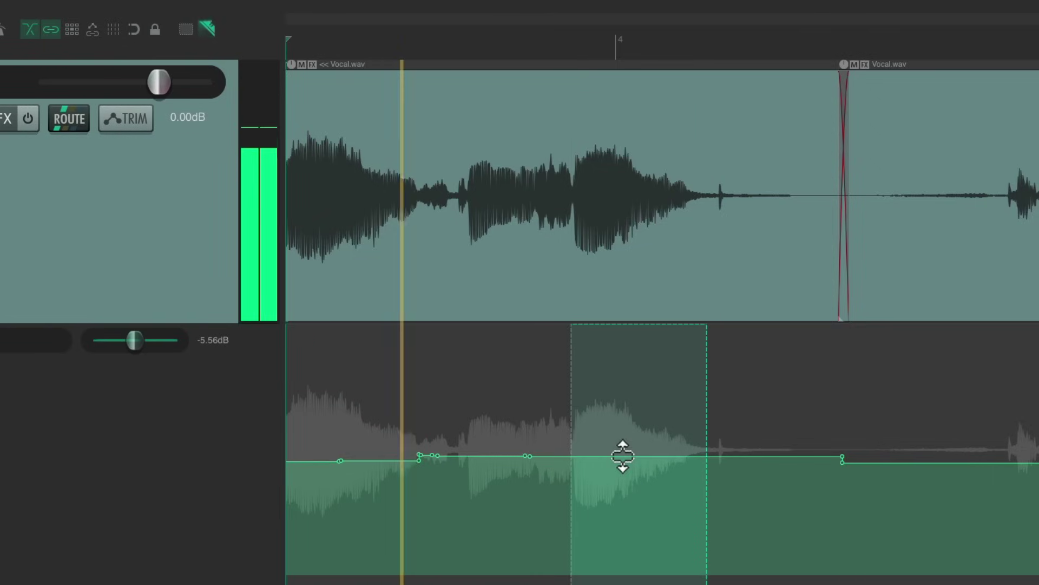
drag(622, 455, 621, 461)
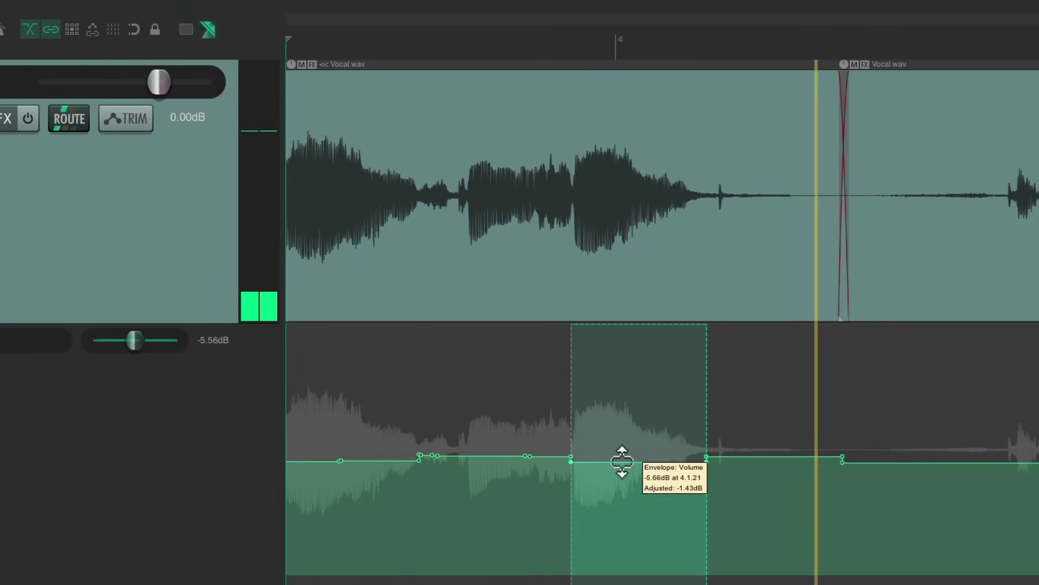
key(space)
Raise another phrase's envelope slightly and audition it
drag(444, 469, 561, 470)
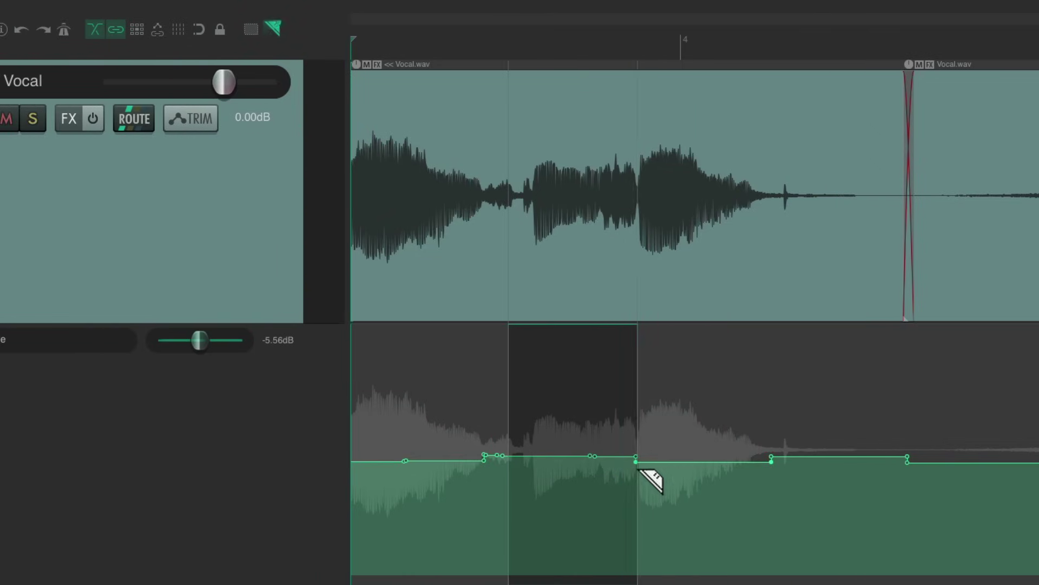
drag(639, 469, 638, 469)
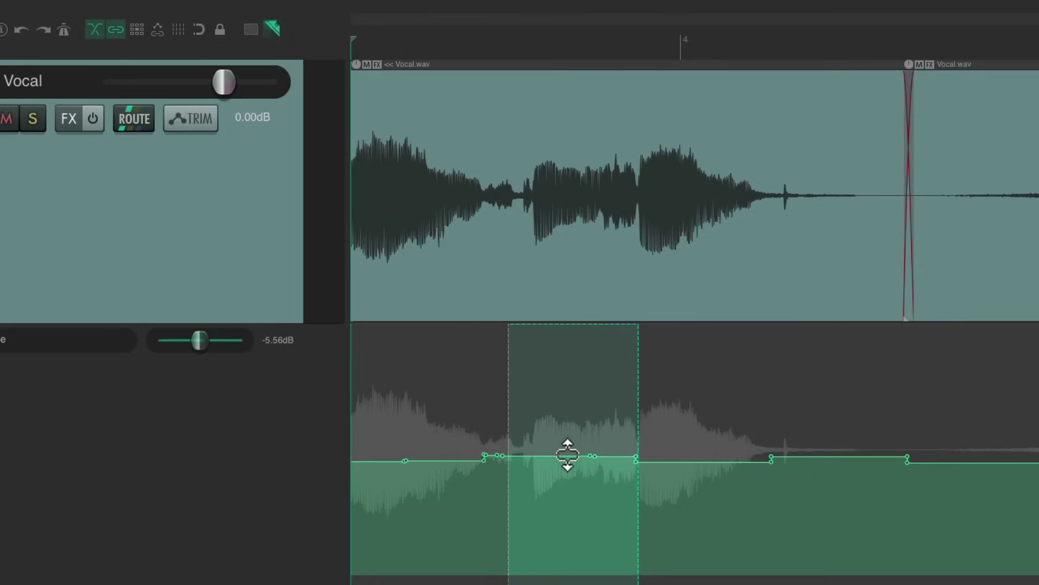
key(space)
drag(567, 455, 567, 450)
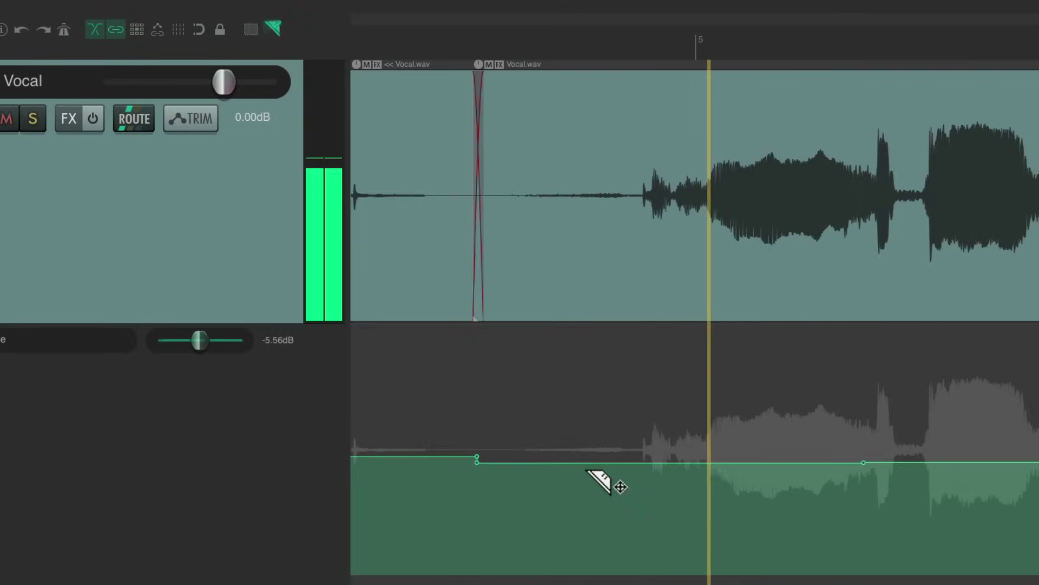
key(space)
Raise the next two phrases around bars 5–6, the last by about 2.65 dB, then zoom out
drag(561, 487, 789, 490)
key(space)
drag(643, 460, 642, 445)
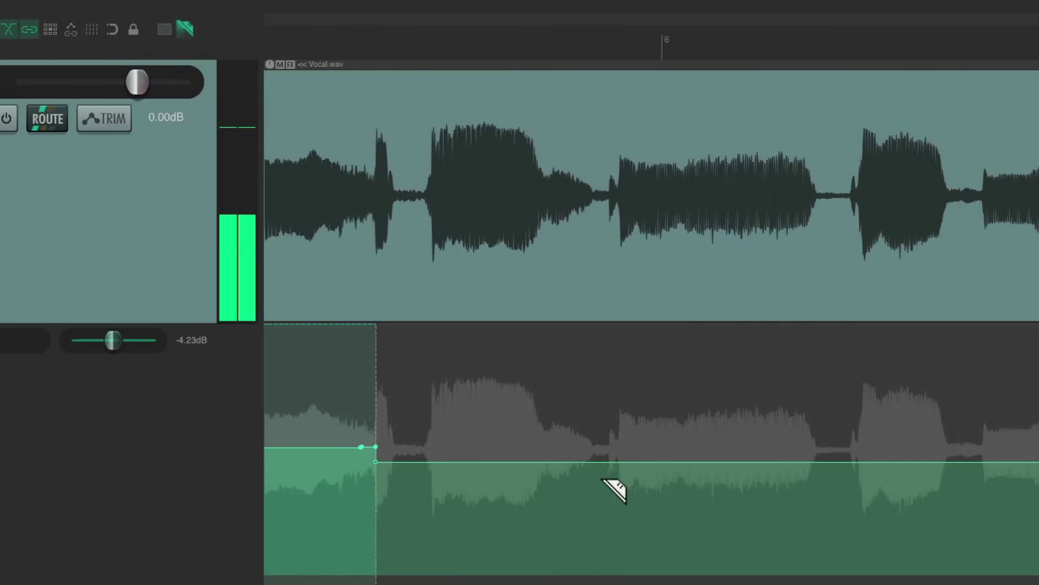
drag(603, 478, 827, 489)
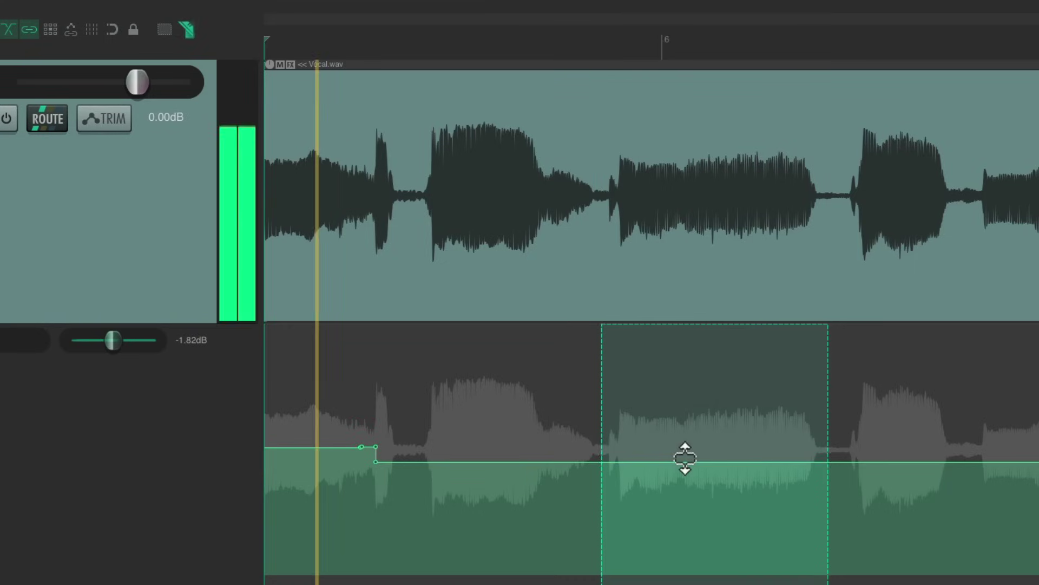
drag(684, 458, 686, 449)
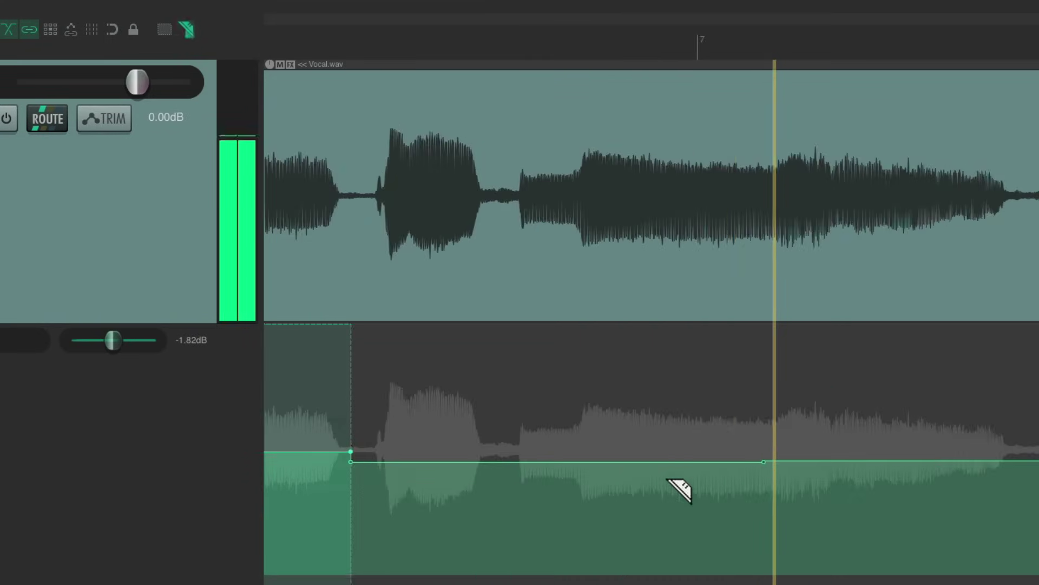
scroll(668, 479, down, 1)
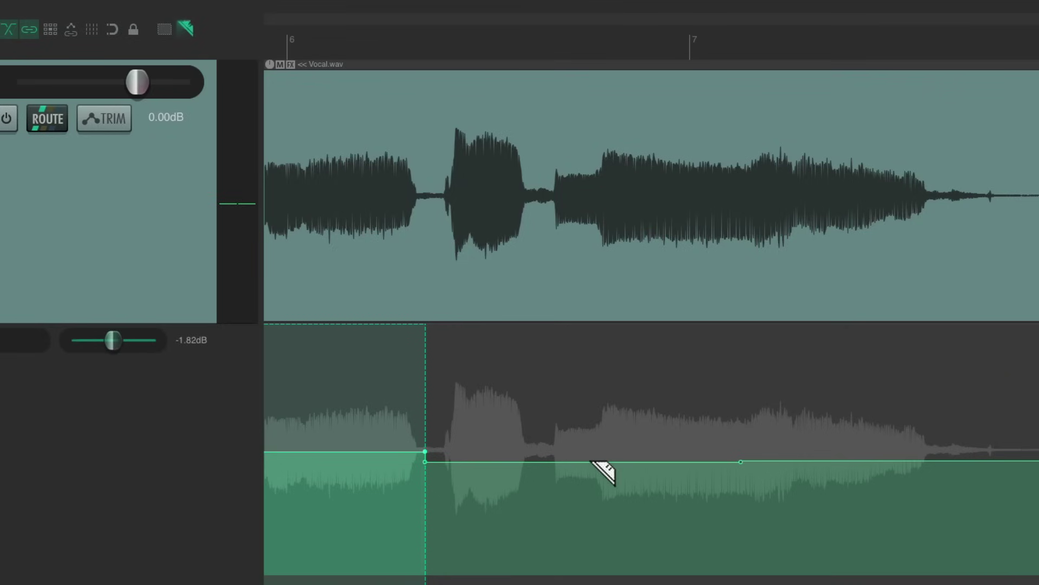
scroll(602, 472, down, 4)
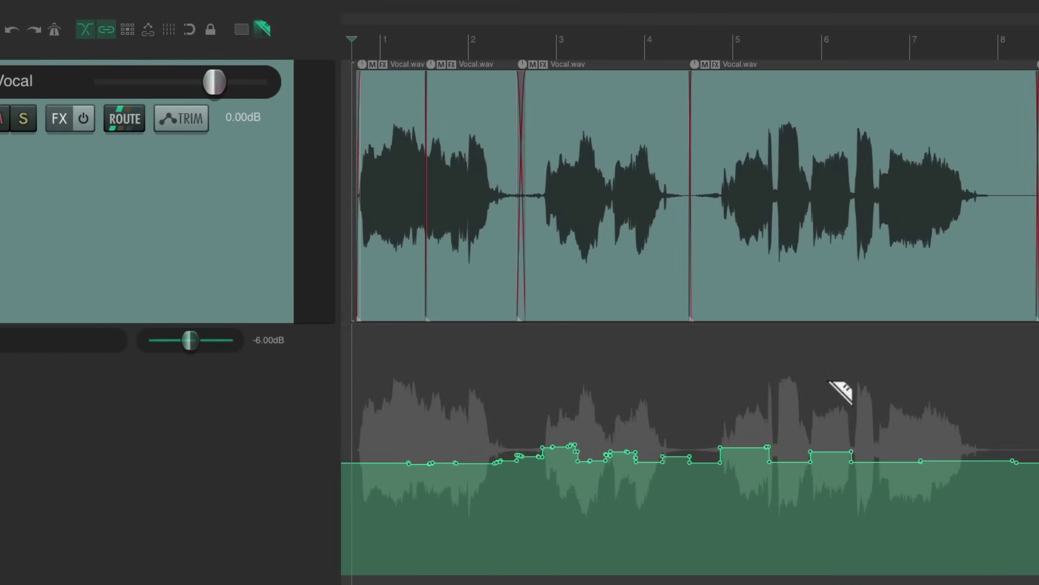
key(space)
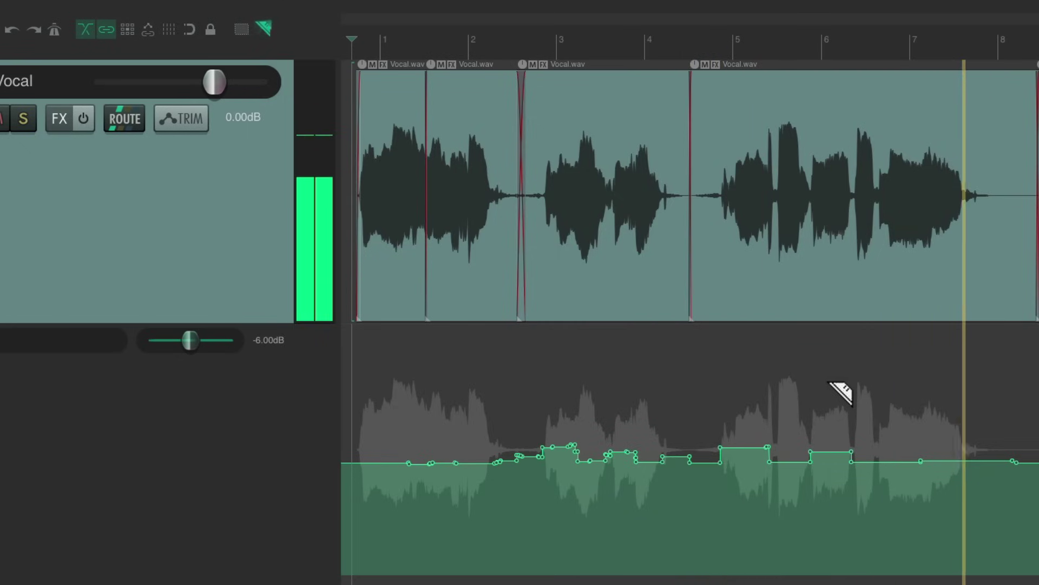
key(space)
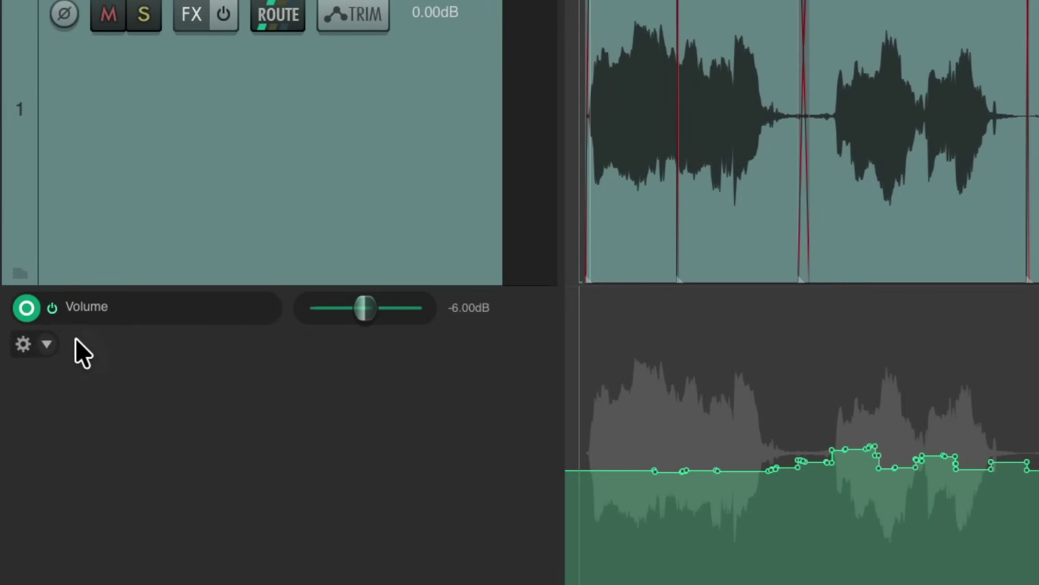
Clear the existing Volume envelope and show a Volume (Pre-FX) lane flat at 0.00dB
click(35, 368)
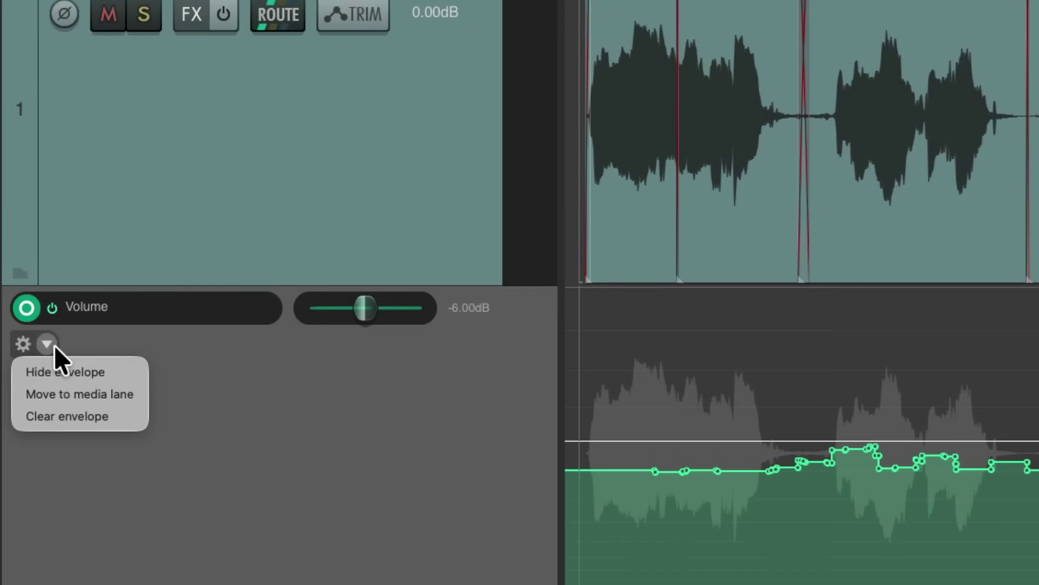
click(51, 417)
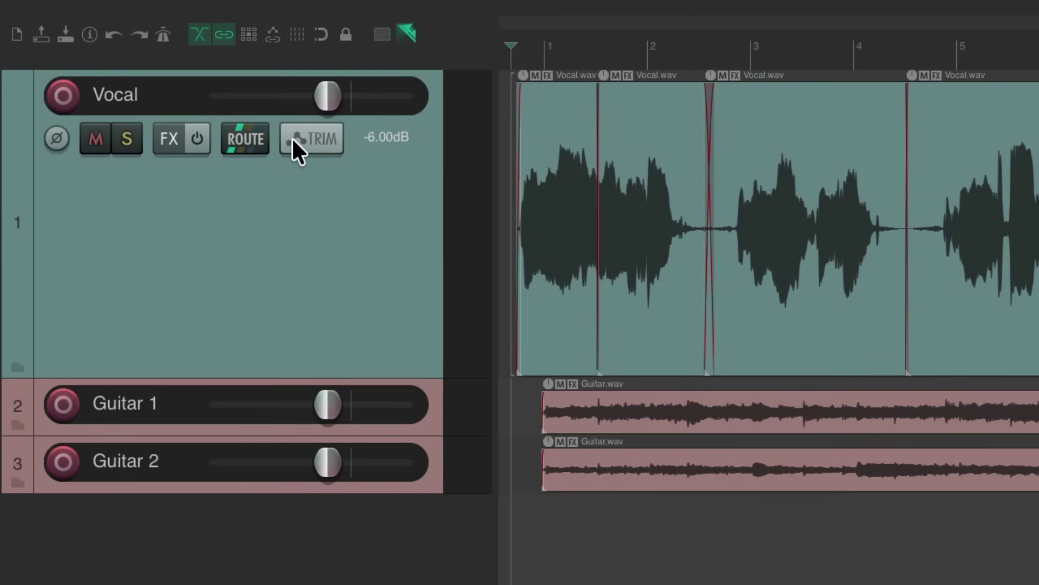
click(291, 138)
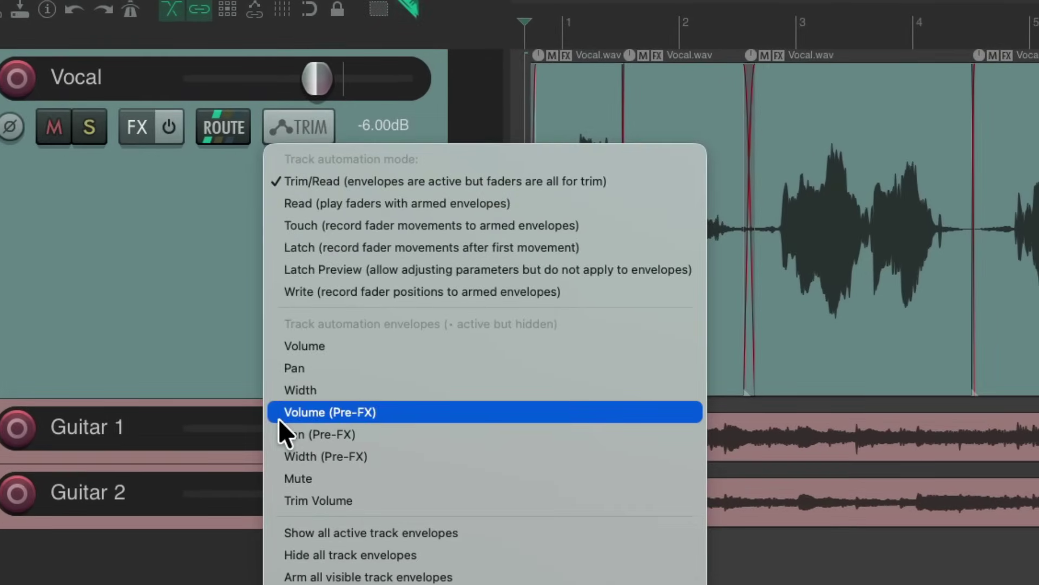
click(421, 414)
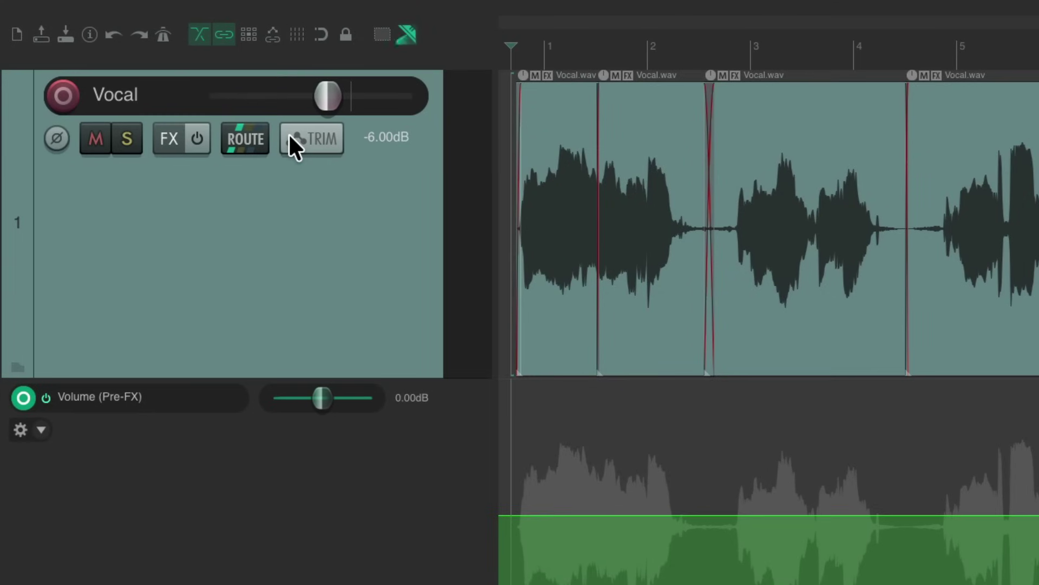
Set Write mode and ride the Vocal fader to record Pre-FX points from bar 1 to about 8
click(230, 110)
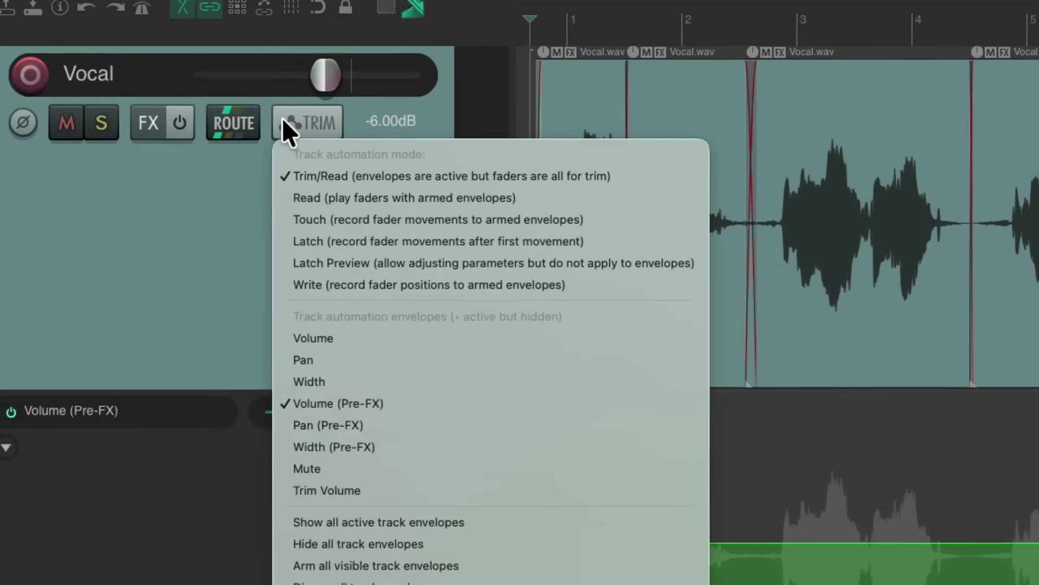
click(300, 286)
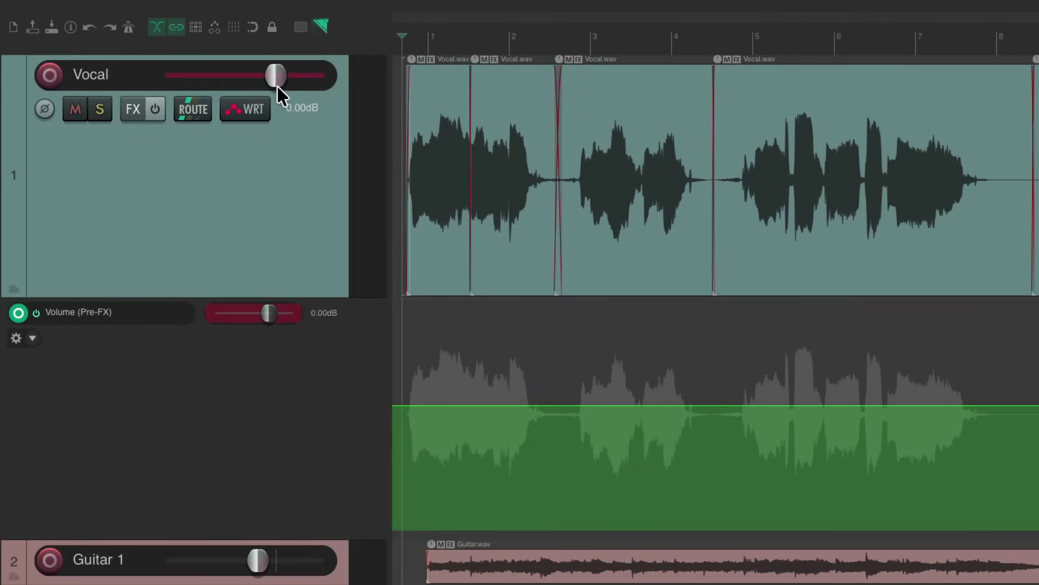
key(space)
drag(276, 79, 285, 83)
key(space)
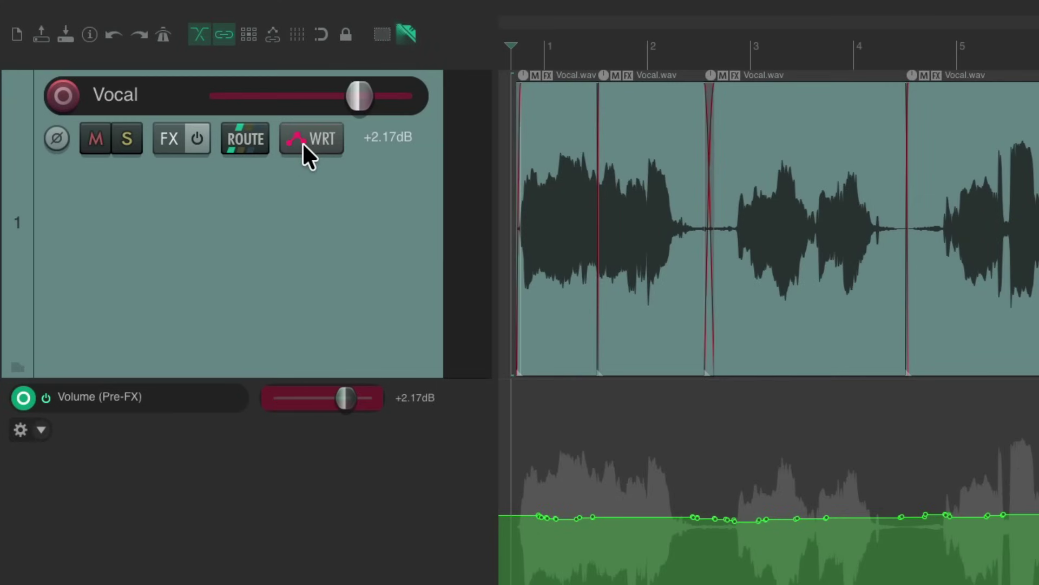
click(290, 134)
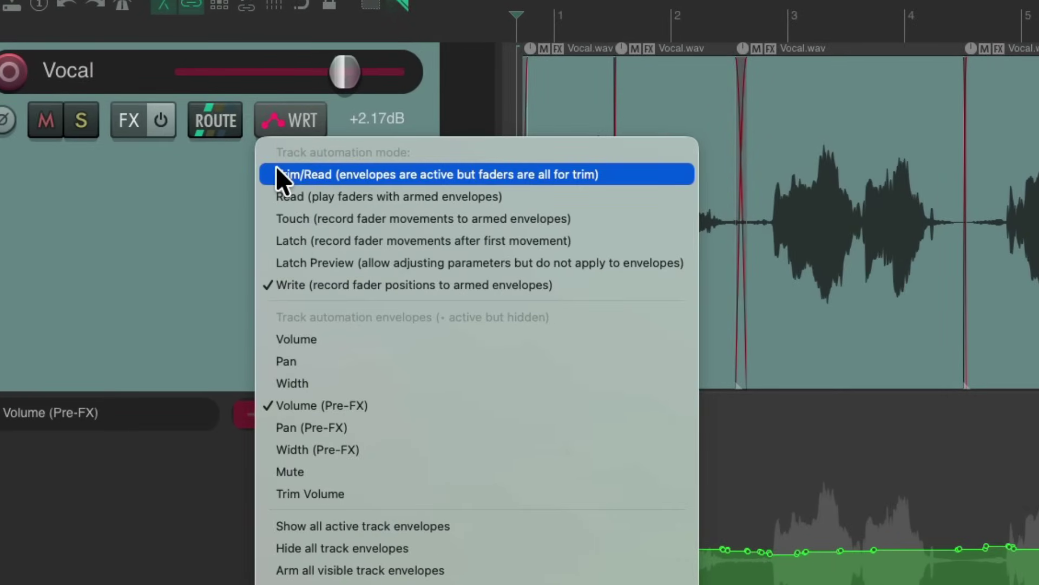
Set the Vocal track to Trim/Read and lift the bars 3–4 phrase about 0.8dB on the Volume (Pre-FX) envelope
click(277, 167)
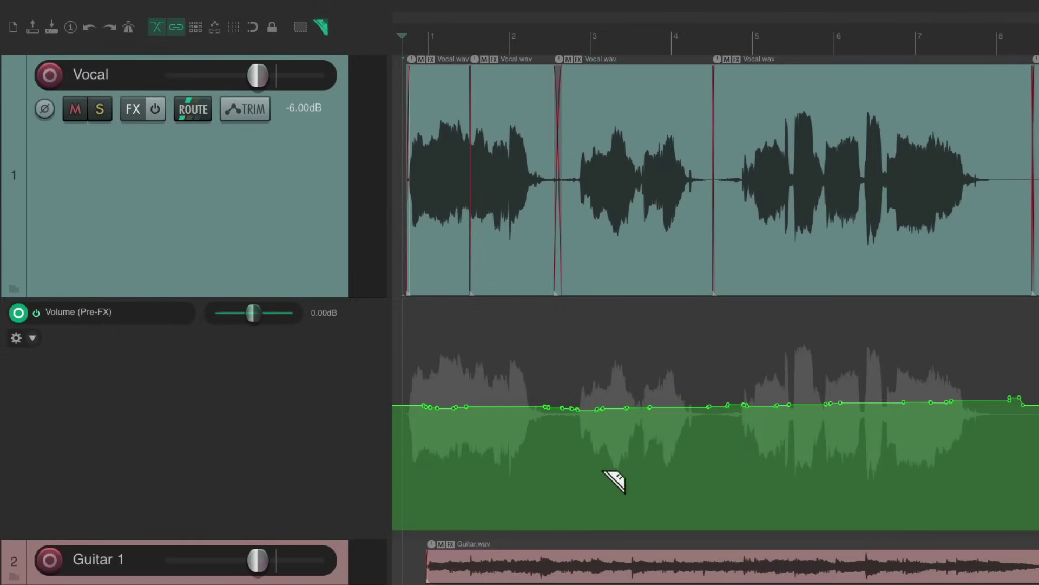
scroll(616, 450, up, 5)
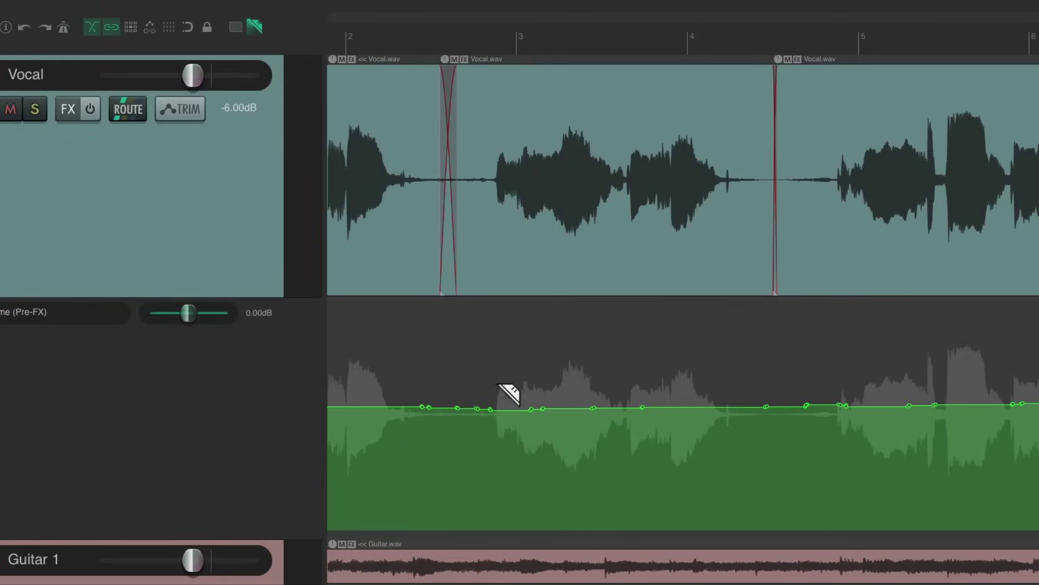
drag(484, 426, 746, 433)
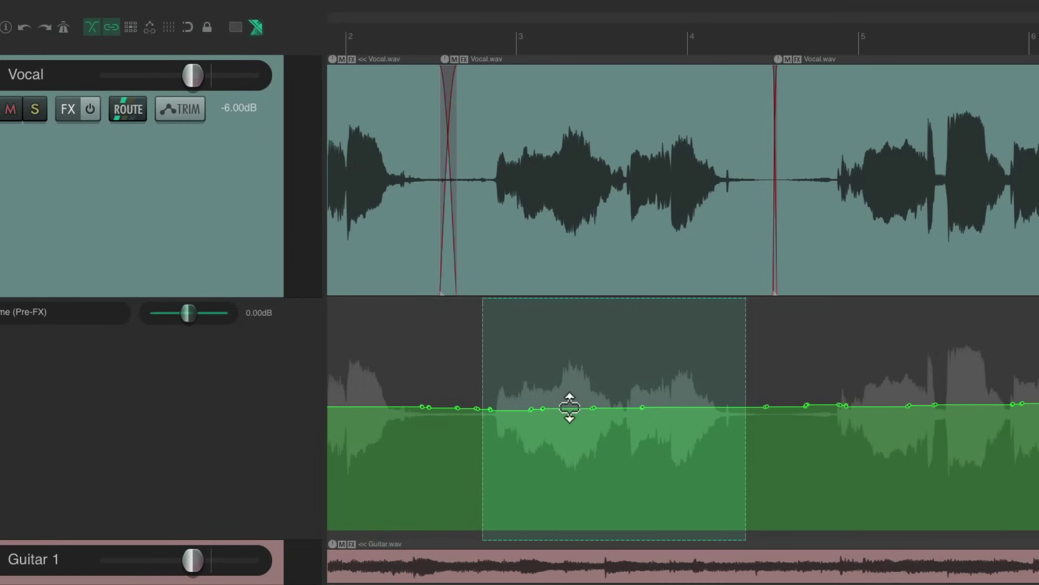
mouse_move(570, 407)
mouse_down()
mouse_move(569, 390)
mouse_move(566, 399)
mouse_up()
key(space)
Clear the previous razor area and raise the envelope over the word near bar 3, then audition it
scroll(536, 456, up, 3)
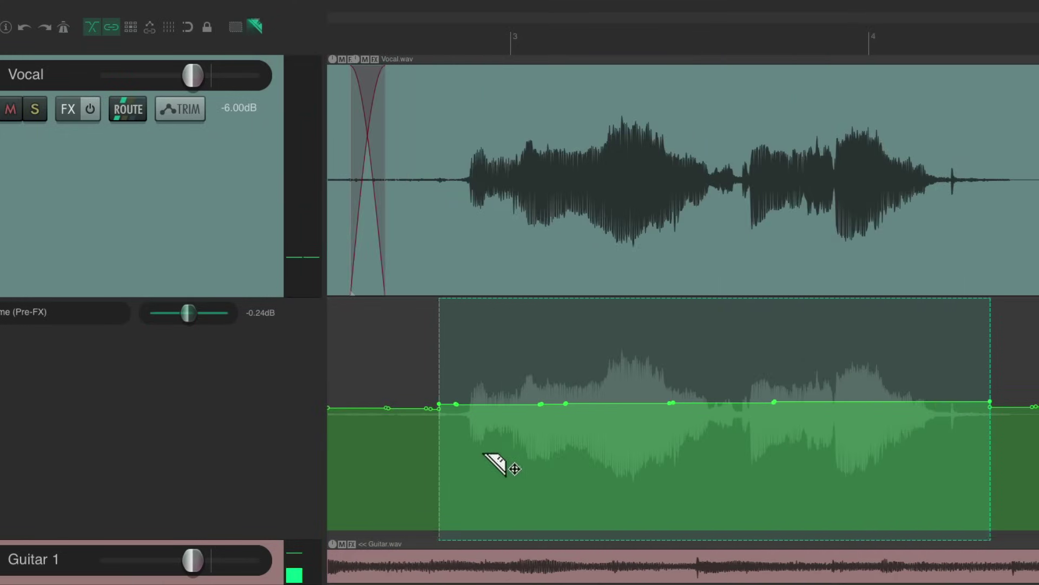
click(467, 445)
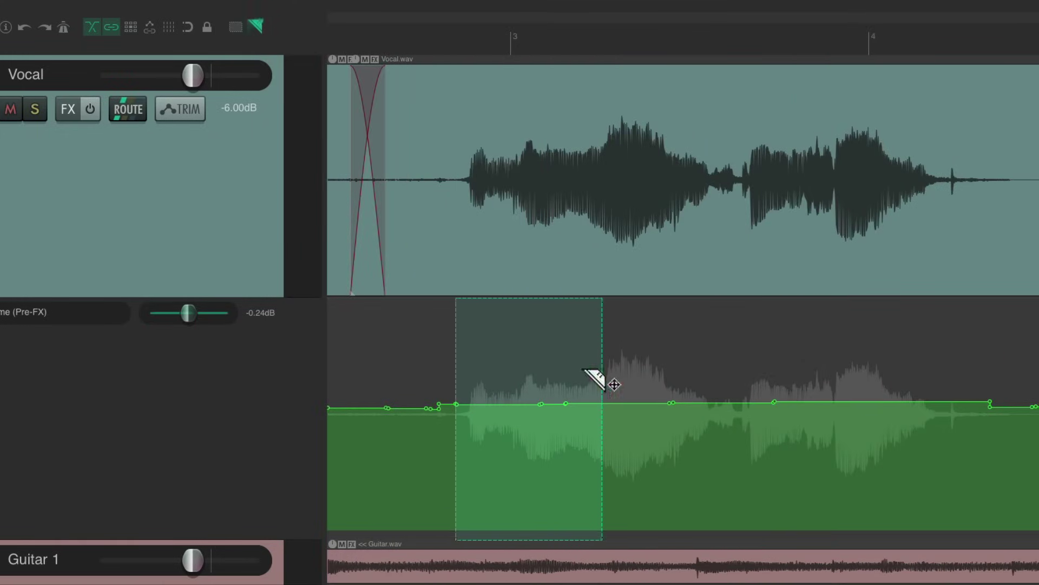
drag(530, 403, 531, 392)
key(space)
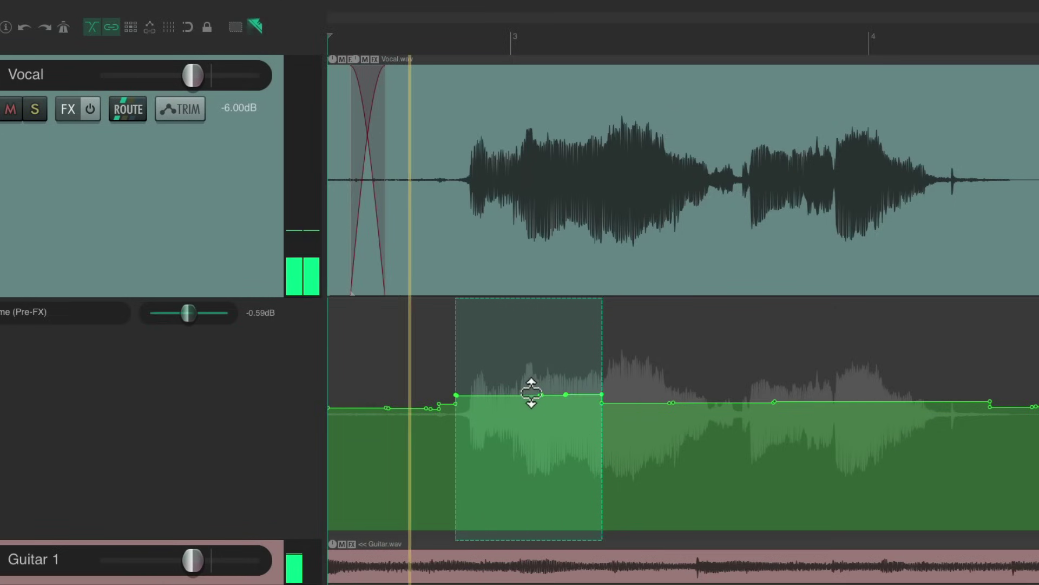
Mark the next short section and dip the envelope there by about 1.5dB, checking by playback
drag(531, 393, 531, 392)
key(space)
drag(713, 457, 599, 464)
key(space)
drag(650, 404, 650, 411)
key(space)
Mark another short word section and lift the envelope to roughly +2.2dB while auditioning
drag(599, 433, 533, 445)
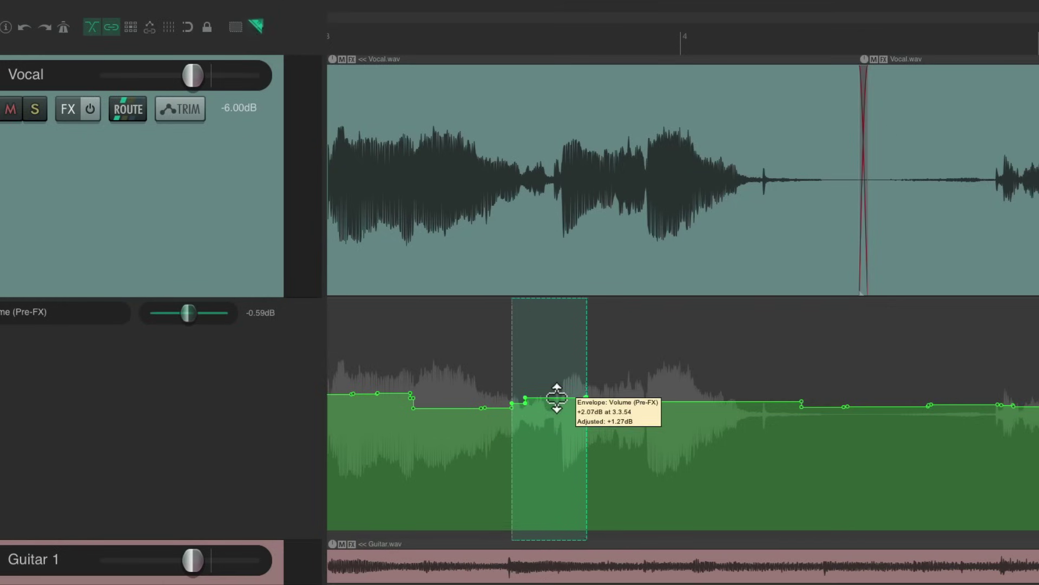
key(space)
drag(556, 398, 556, 398)
Raise the envelope over the phrase starting just before bar 5 and play it back
scroll(583, 438, up, 2)
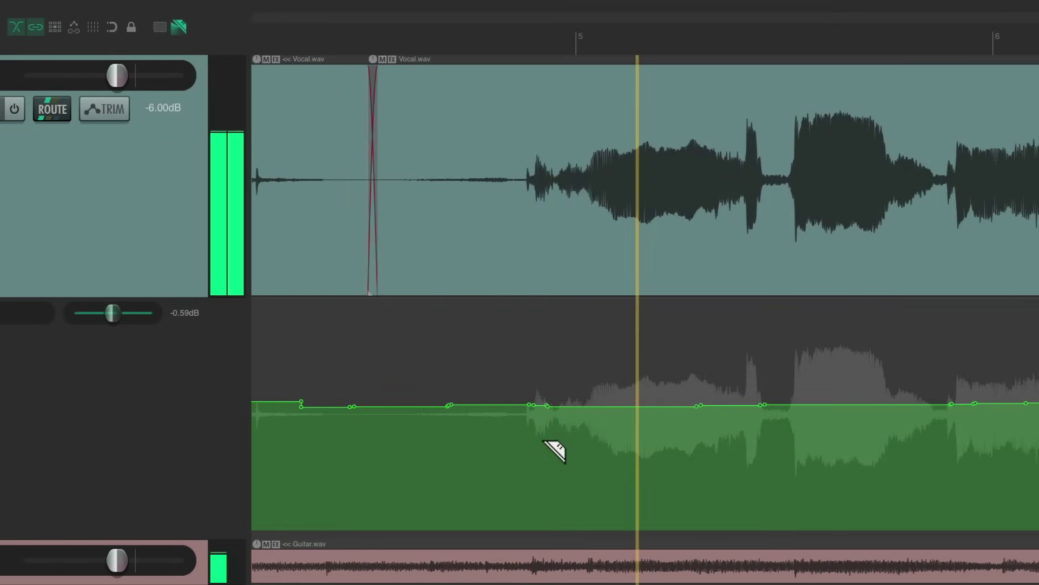
drag(462, 432, 682, 440)
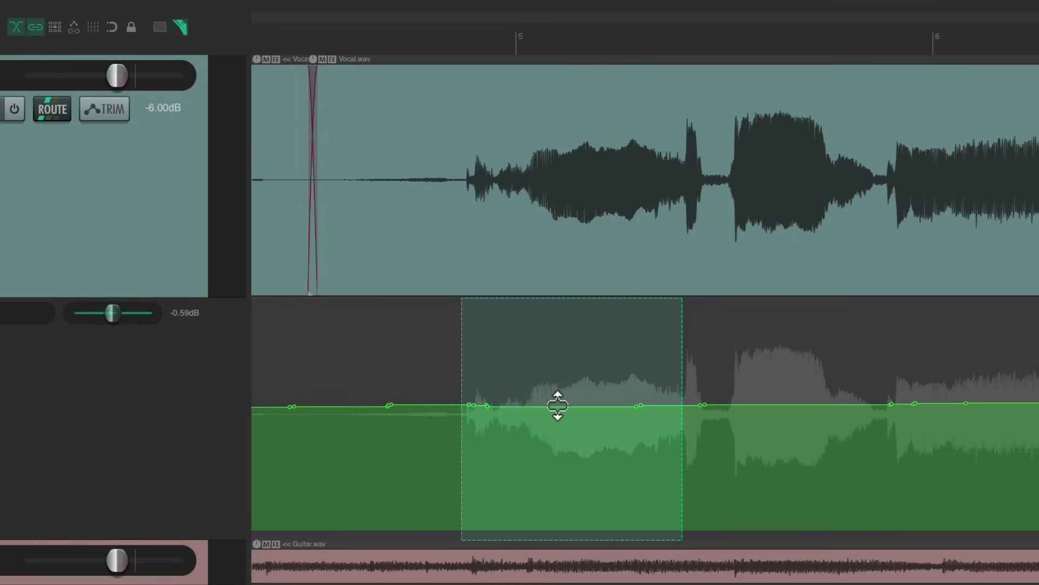
drag(557, 405, 561, 390)
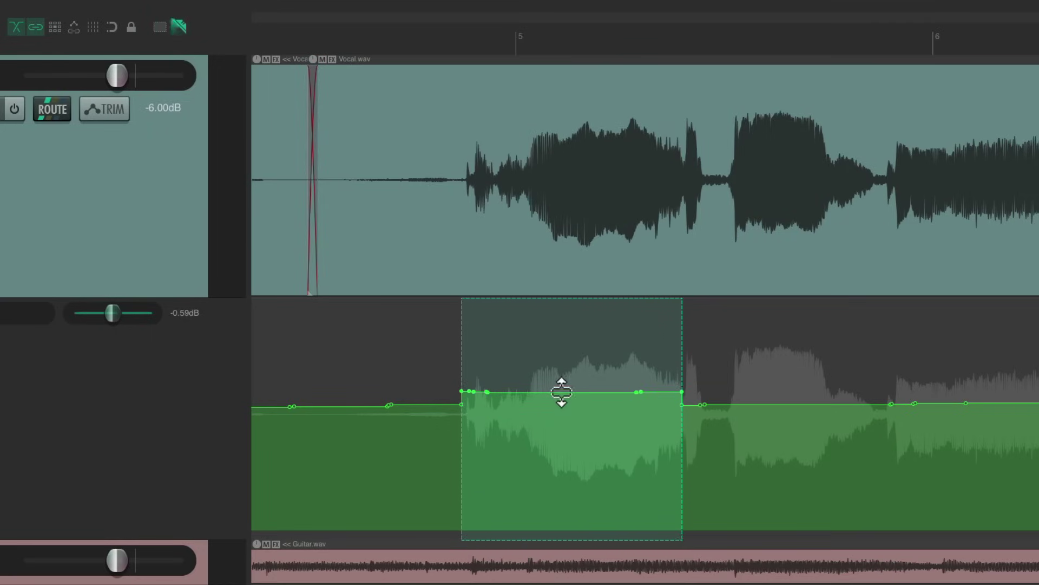
key(space)
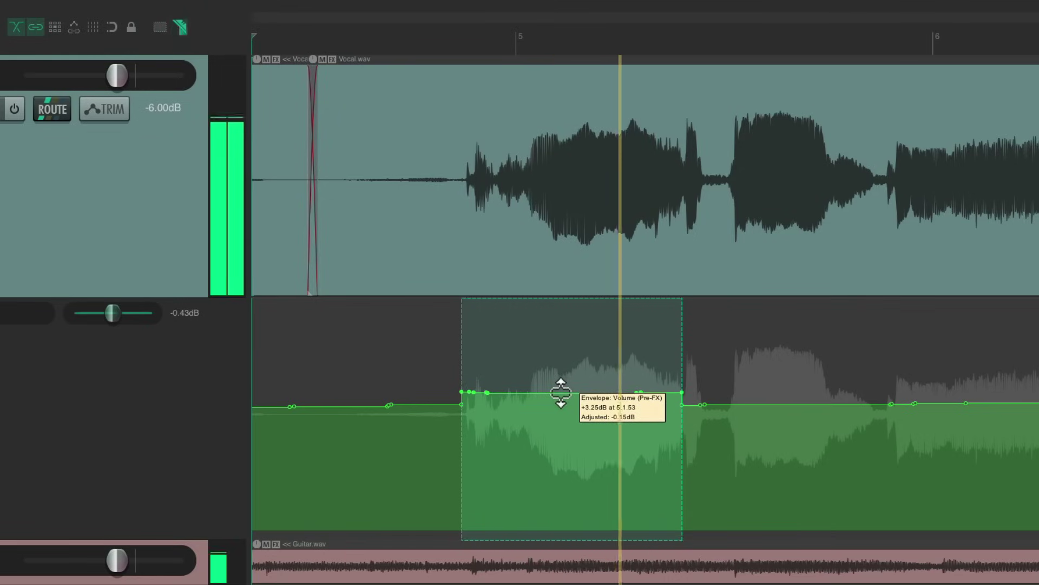
Mark the following phrase and lower its envelope level while auditioning
scroll(569, 428, right, 5)
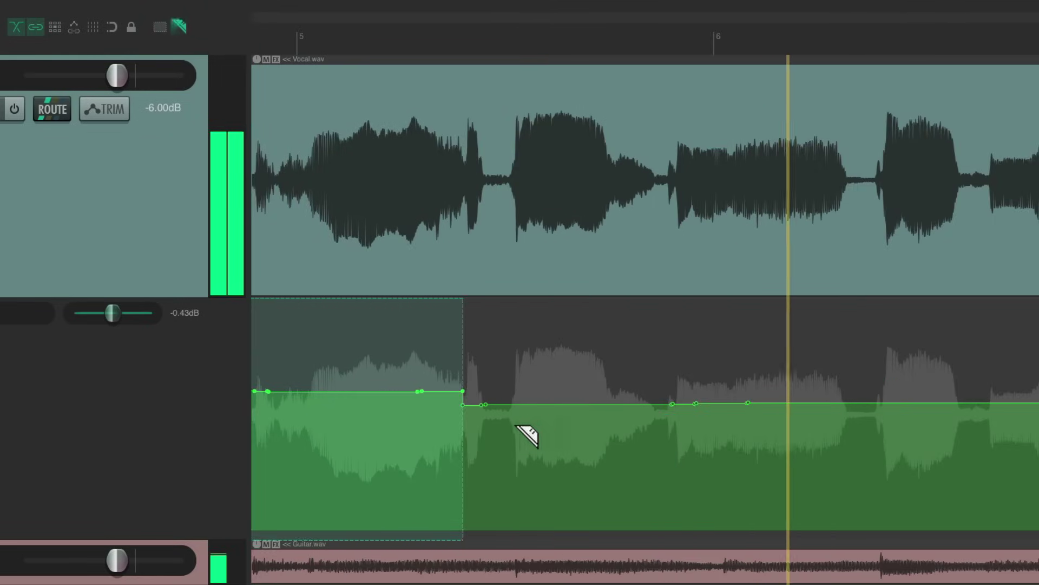
key(space)
drag(506, 427, 628, 436)
key(space)
drag(559, 401, 560, 410)
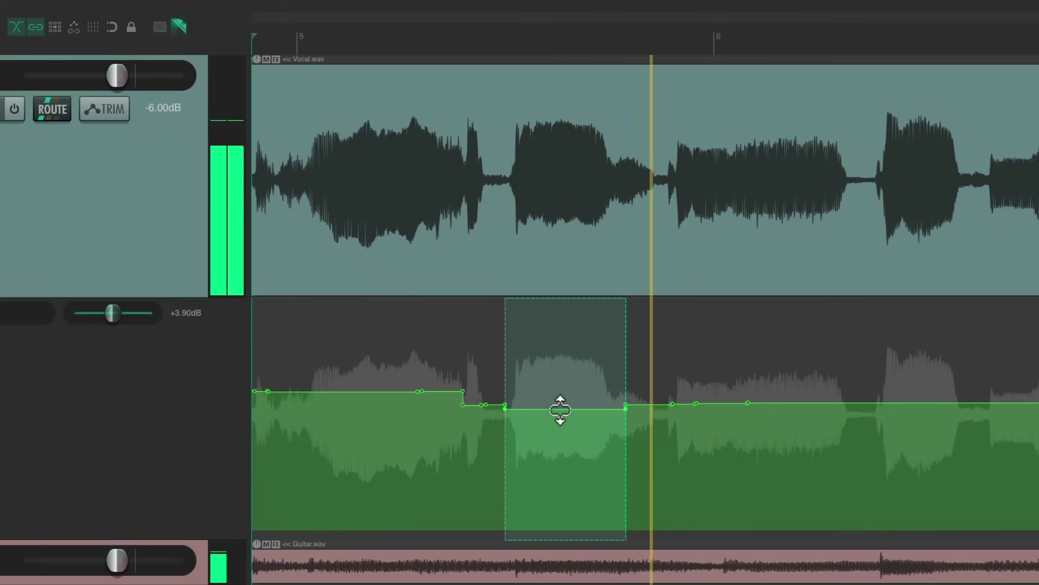
Boost the envelope over the phrase just after bar 6, then stop playback
scroll(576, 429, right, 5)
drag(416, 436, 628, 463)
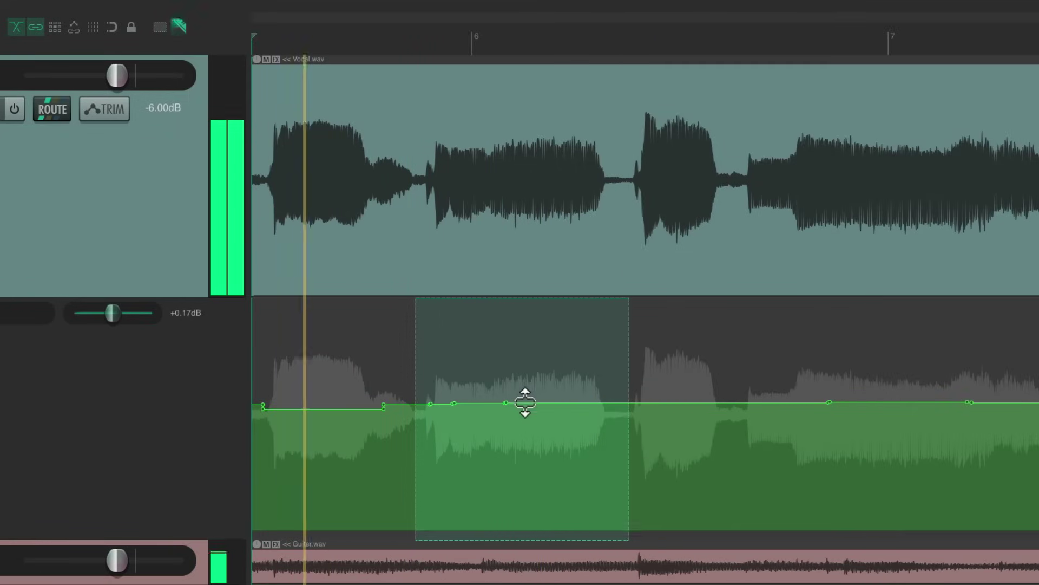
drag(525, 402, 526, 393)
scroll(542, 419, down, 3)
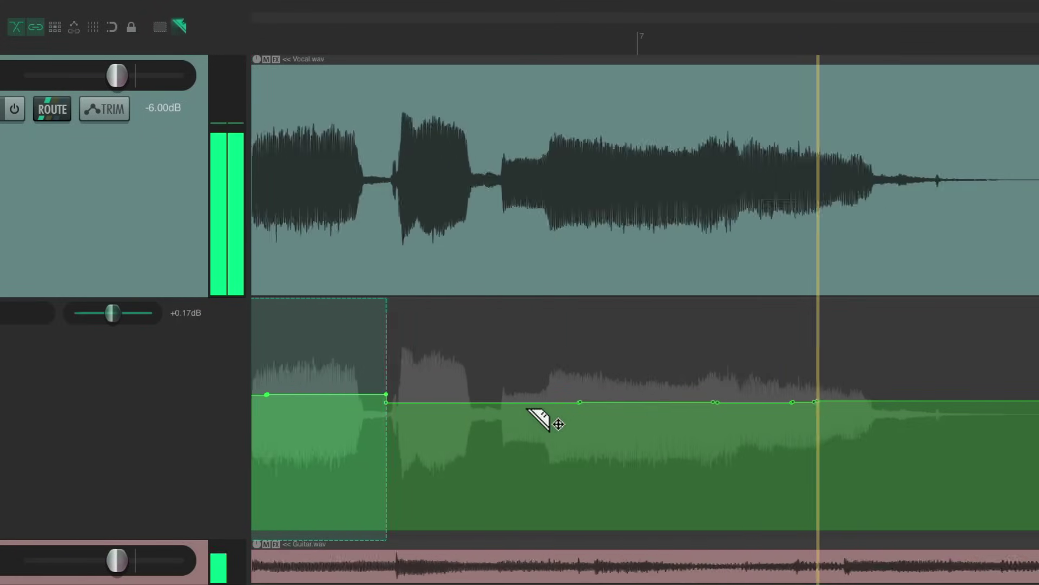
key(space)
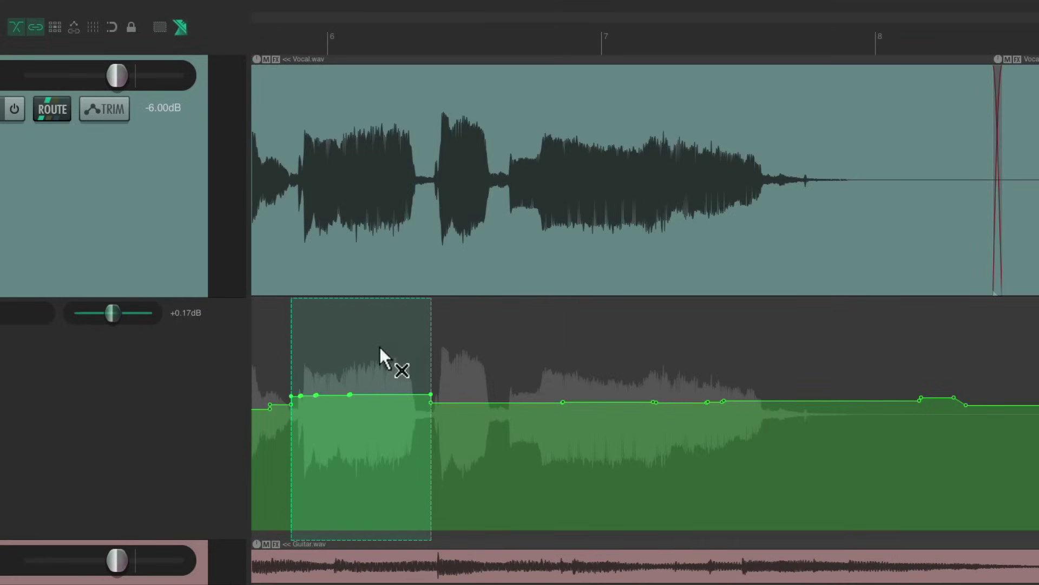
Clear the razor area, zoom out to bars 1–8, and play the whole vocal with its stepped envelope
click(386, 355)
scroll(389, 354, down, 4)
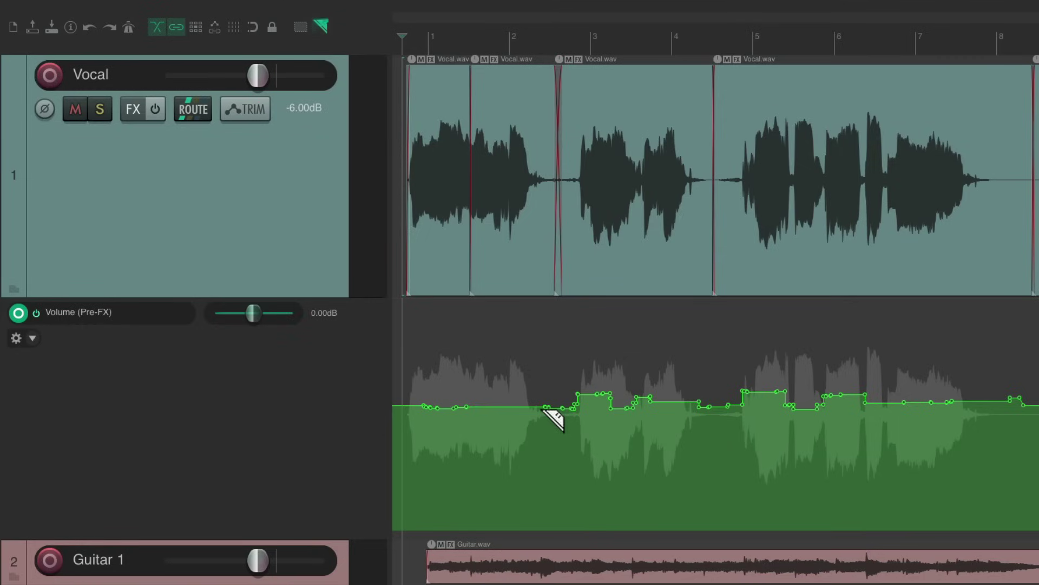
key(space)
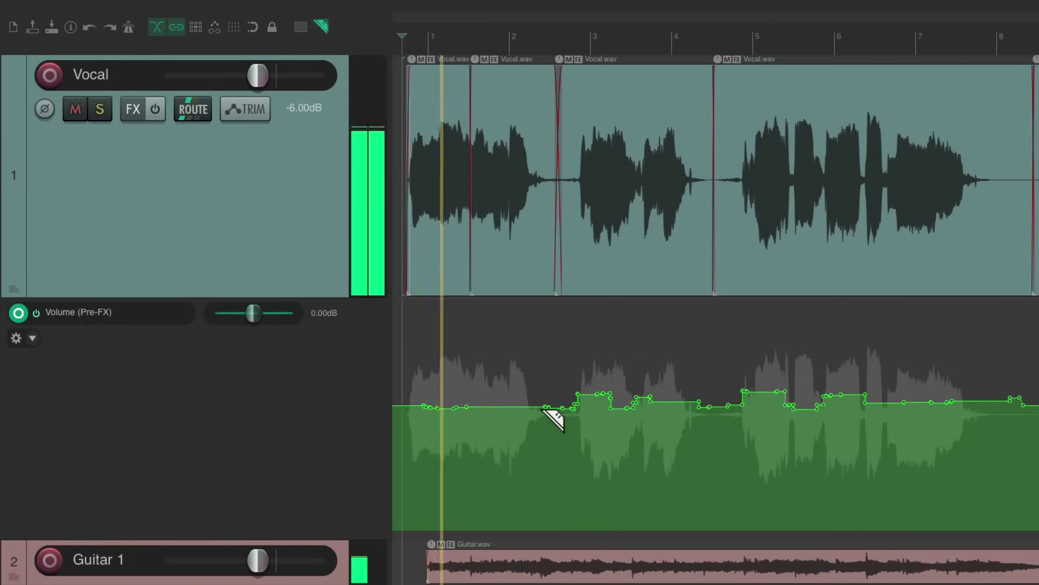